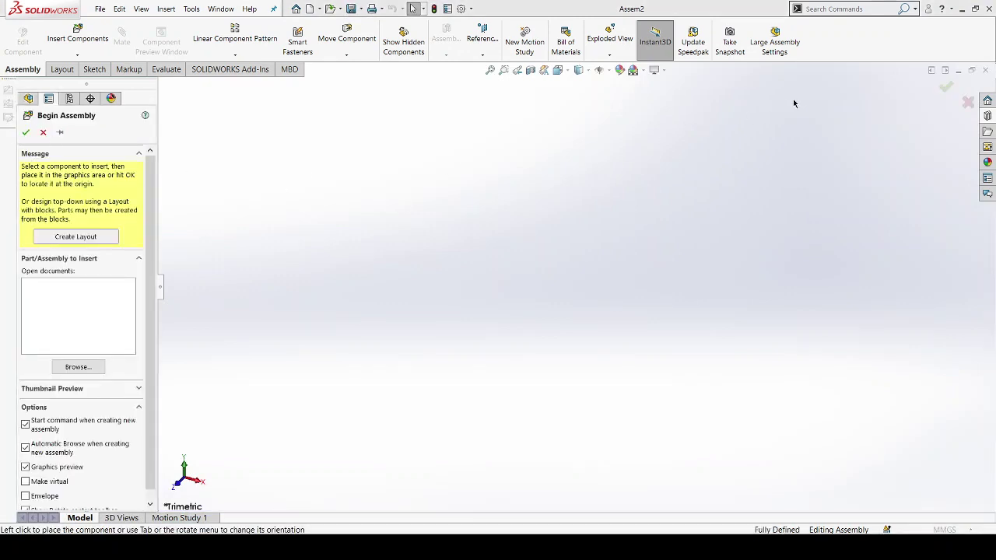
- Dismiss the Begin Assembly prompt in Assem2 without inserting any component
left_click(43, 133)
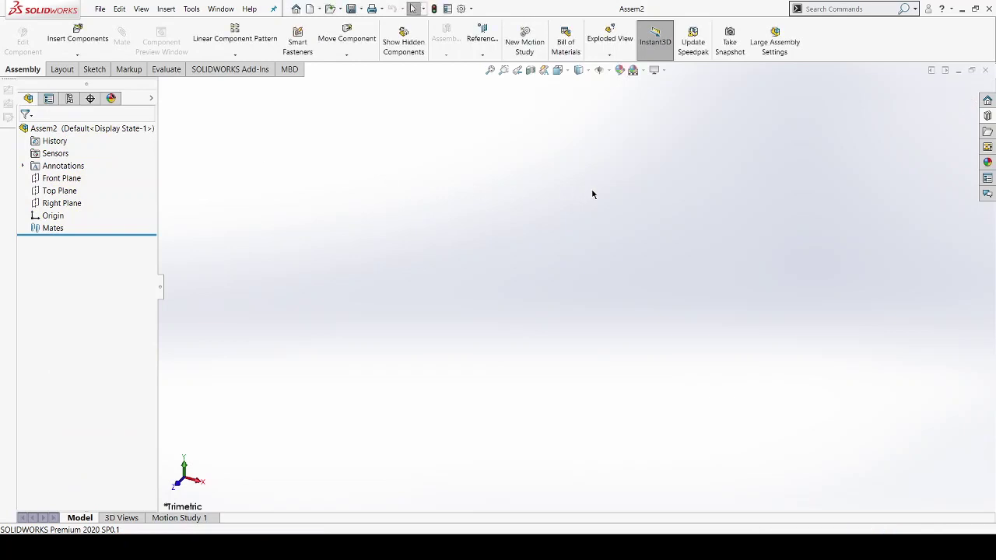
- Browse the Design Library Toolbox to ISO > Power Transmission > Gears, widening the pane
left_click(990, 118)
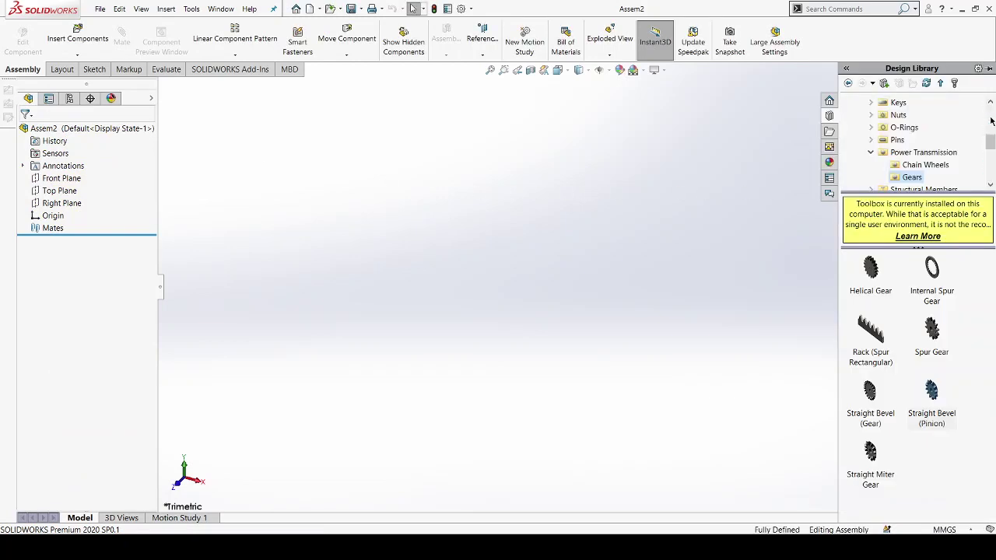
scroll(856, 133, "up", 3)
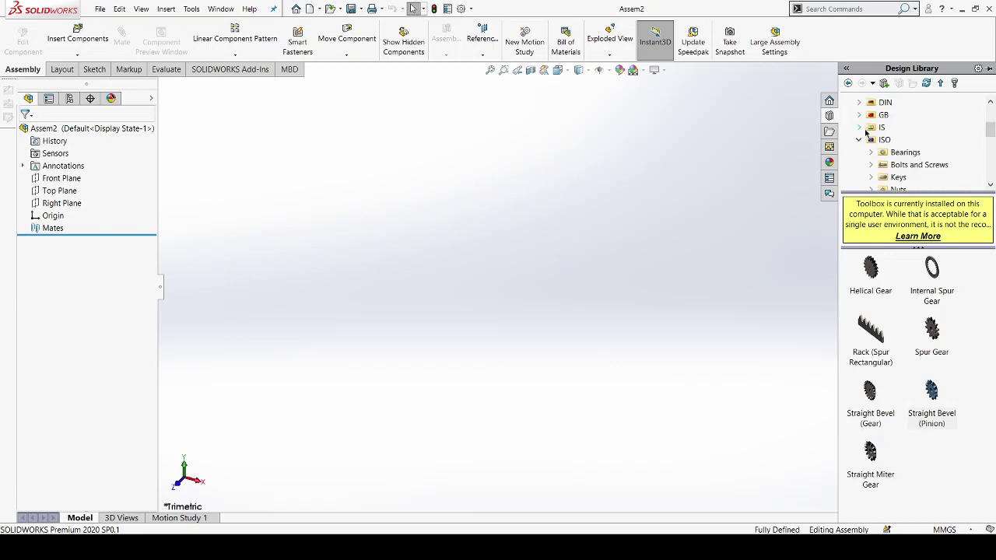
scroll(859, 130, "up", 3)
left_click(848, 102)
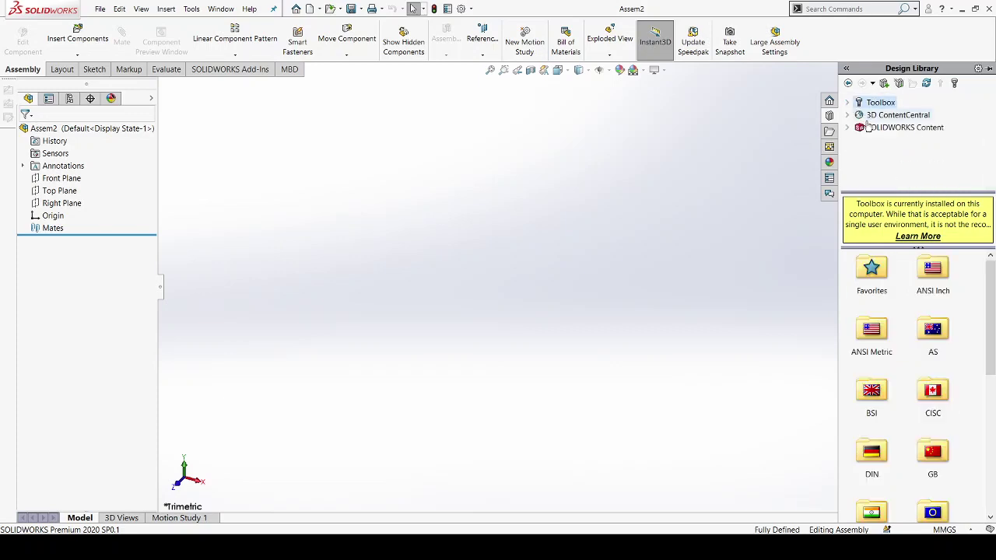
left_click(895, 115)
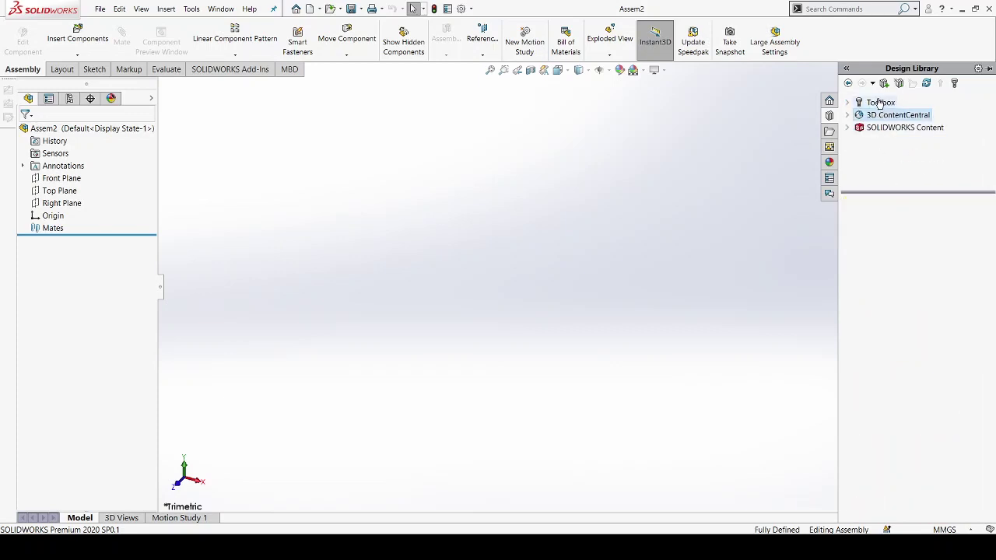
left_click(888, 102)
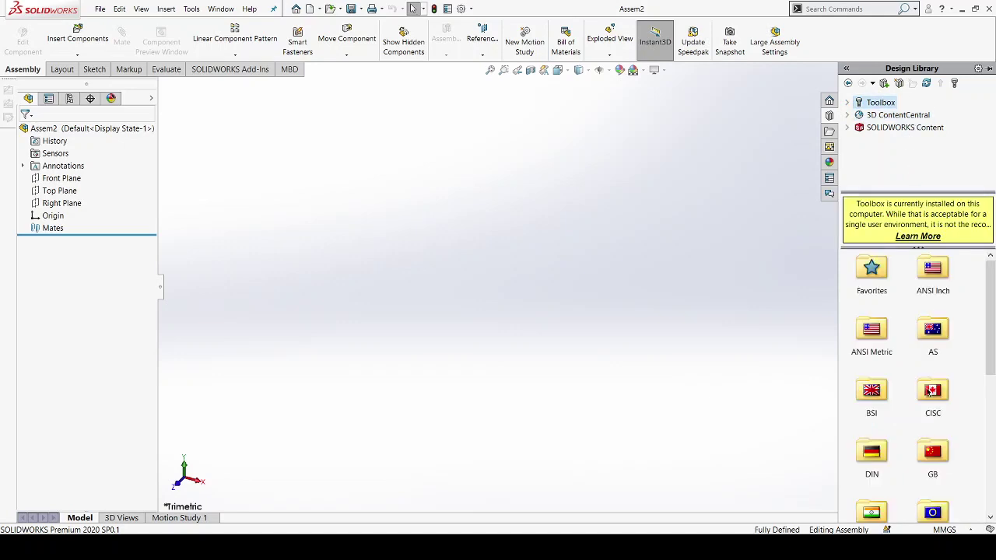
scroll(929, 393, "down", 3)
left_click(938, 422)
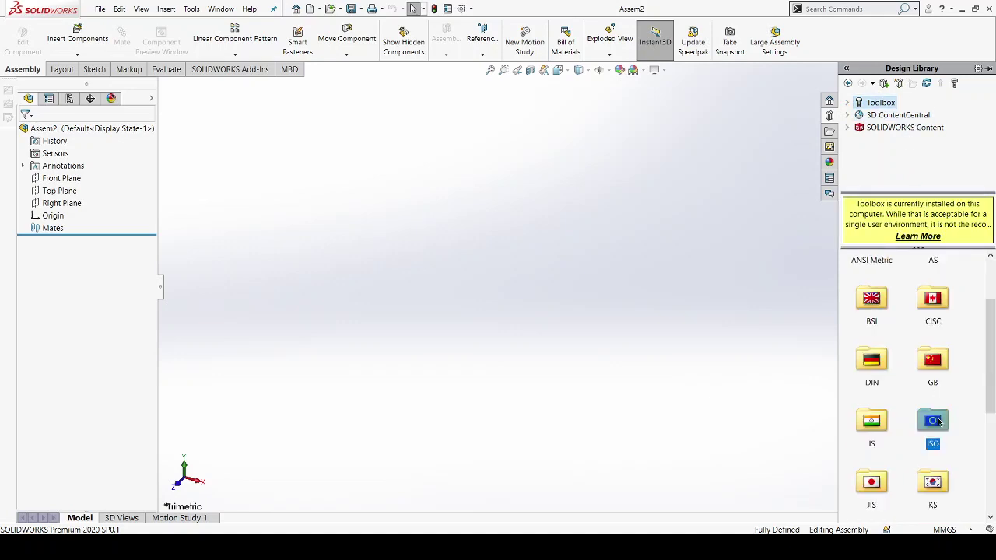
double_click(928, 425)
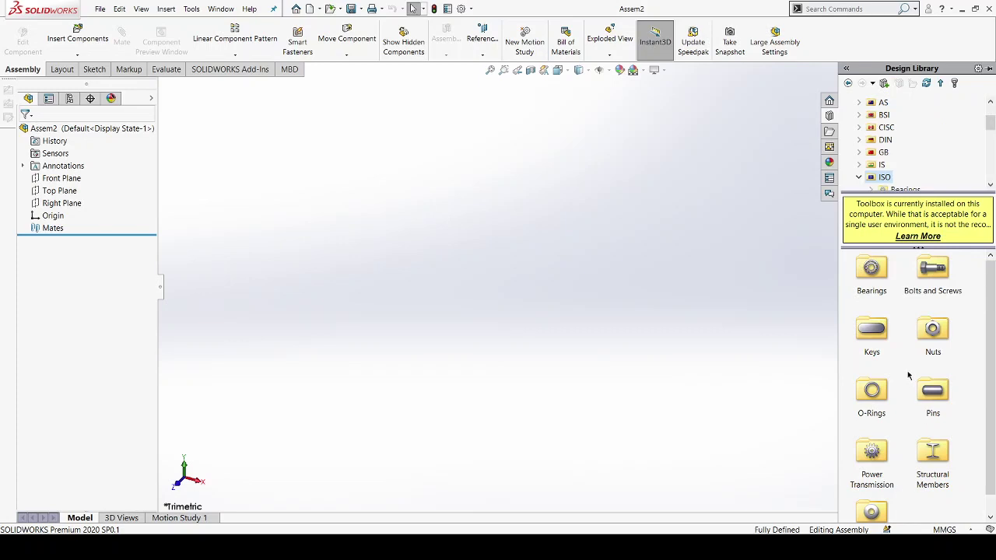
scroll(881, 462, "down", 1)
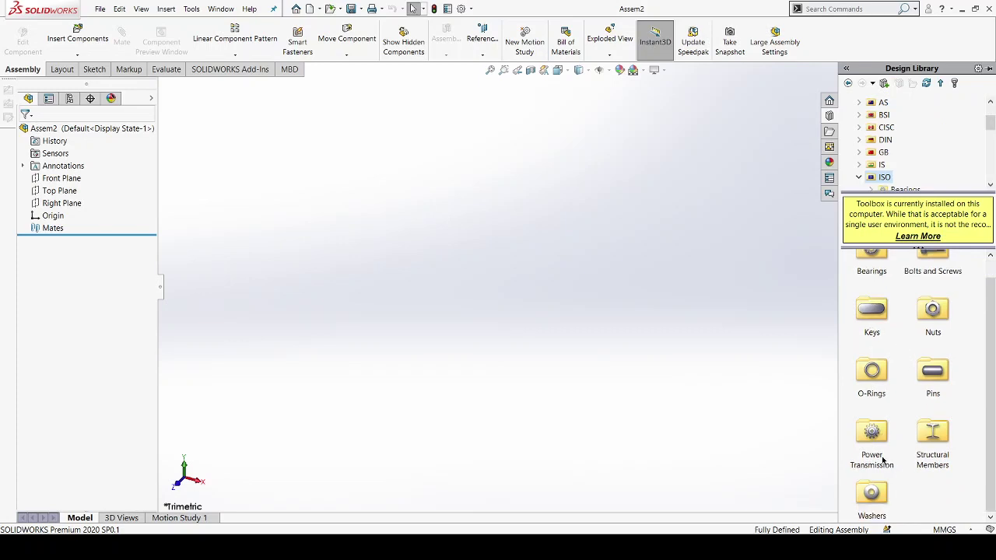
double_click(875, 443)
left_click(935, 280)
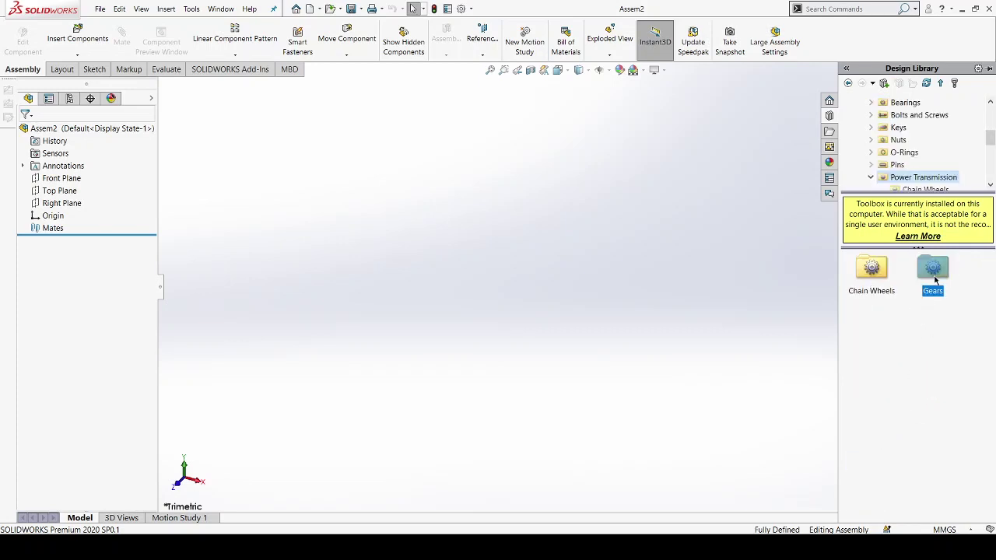
left_click_drag(839, 241, 645, 243)
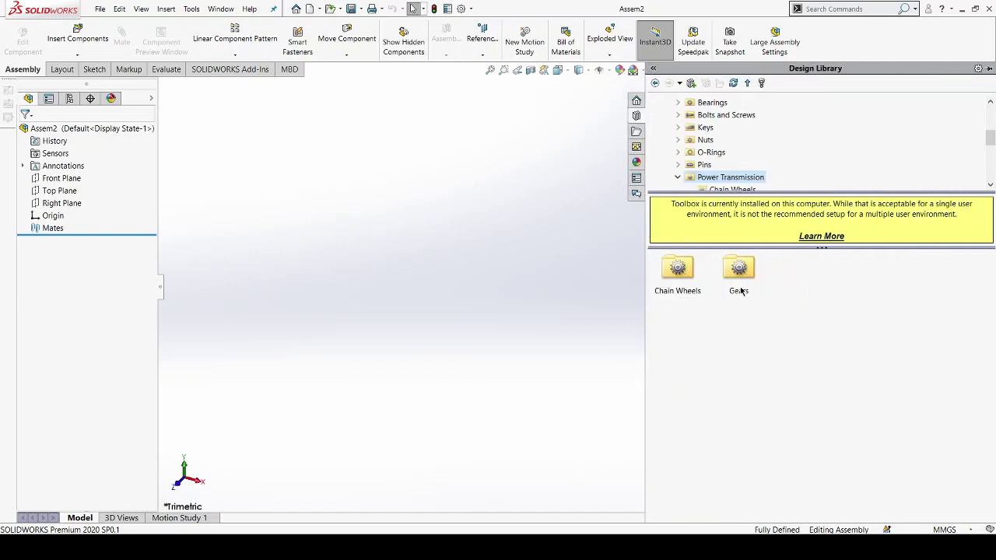
double_click(739, 276)
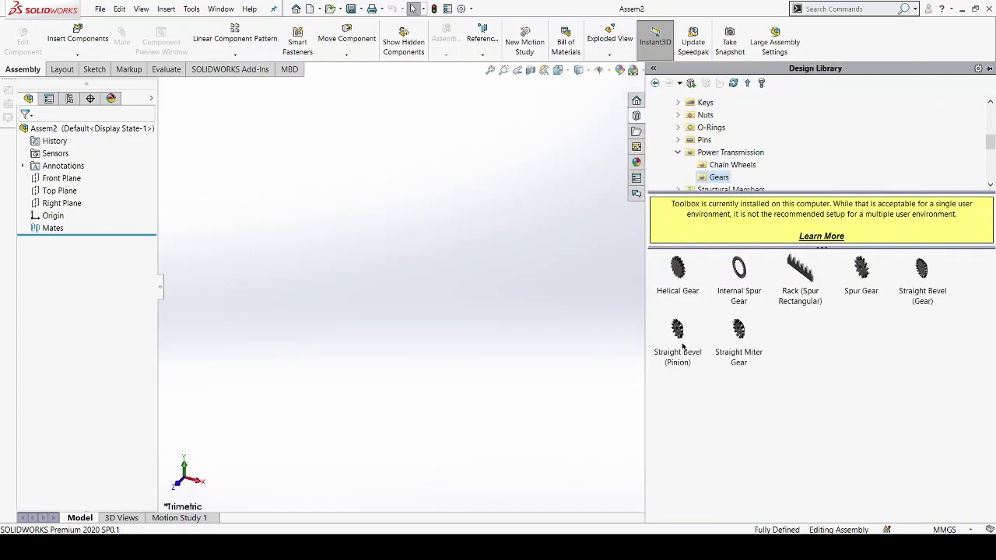
- Compare the Straight Bevel (Pinion), Straight Miter and Straight Bevel (Gear) types
left_click(682, 347)
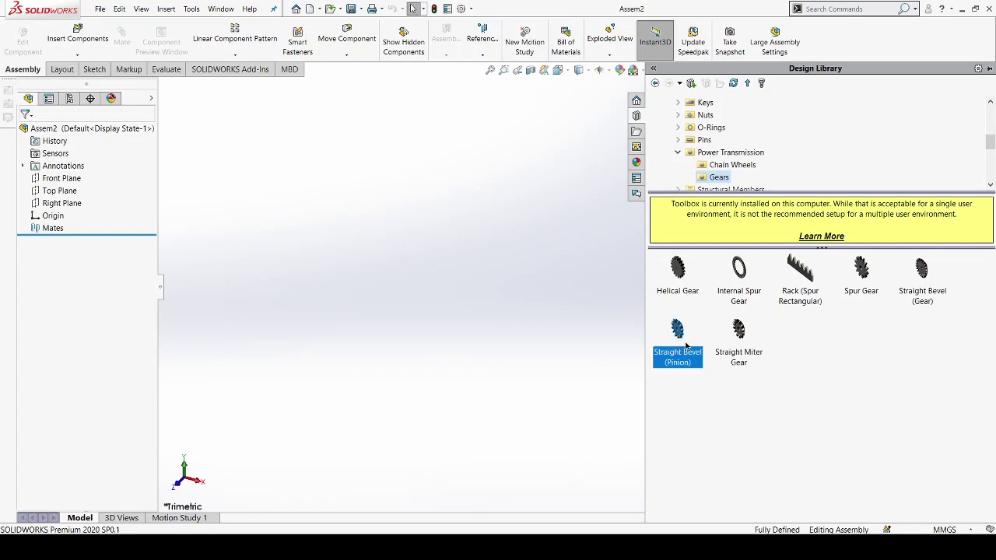
left_click(742, 340)
left_click(921, 292)
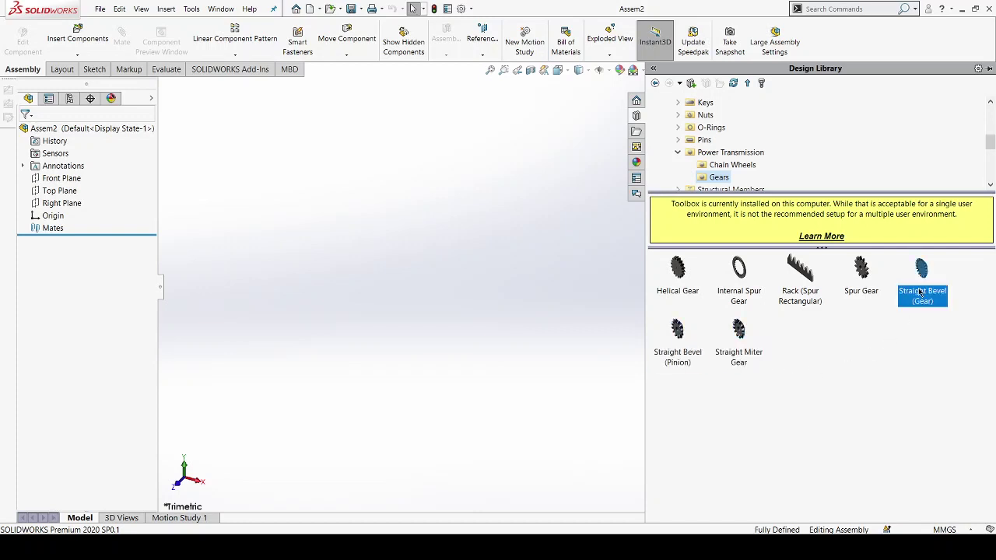
left_click(674, 333)
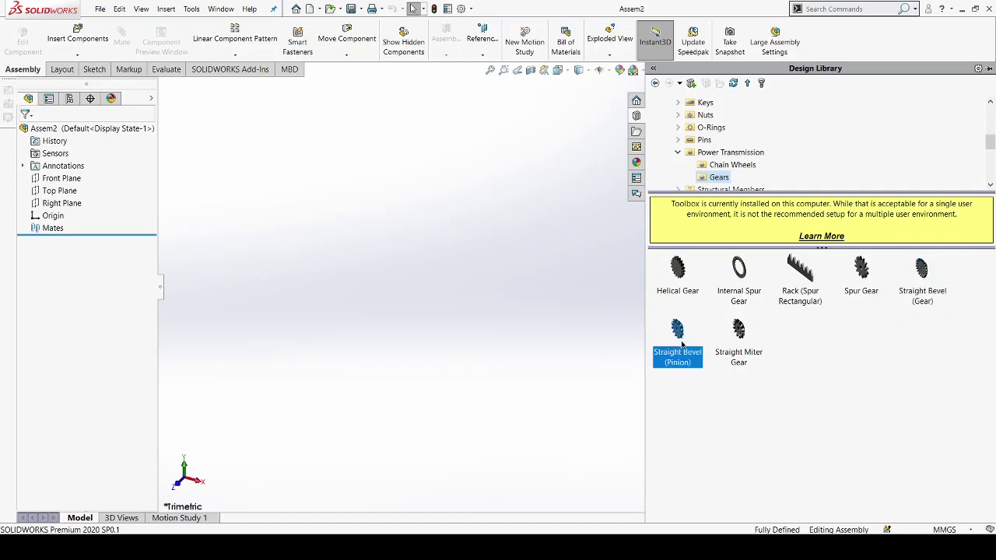
left_click(708, 412)
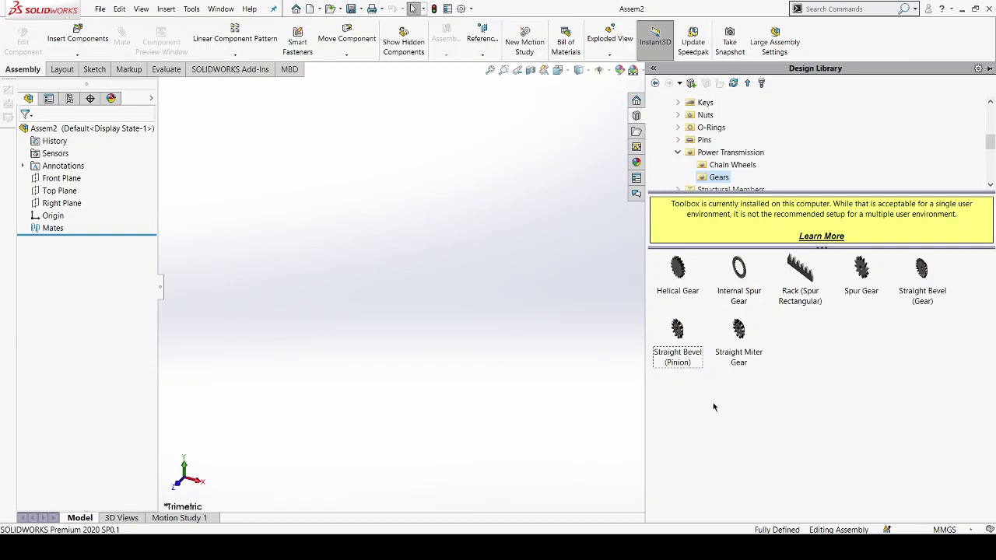
left_click(929, 282)
left_click(670, 352)
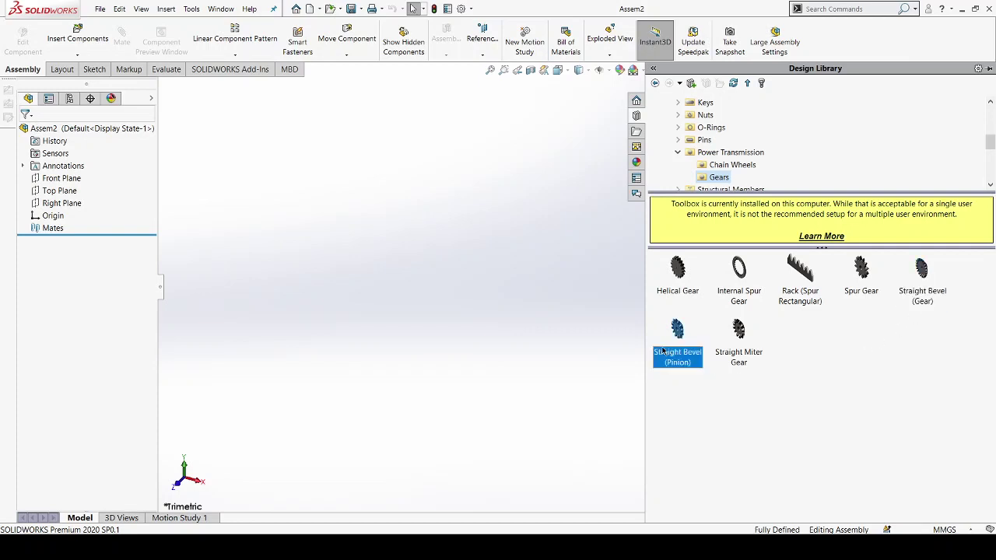
left_click(927, 284)
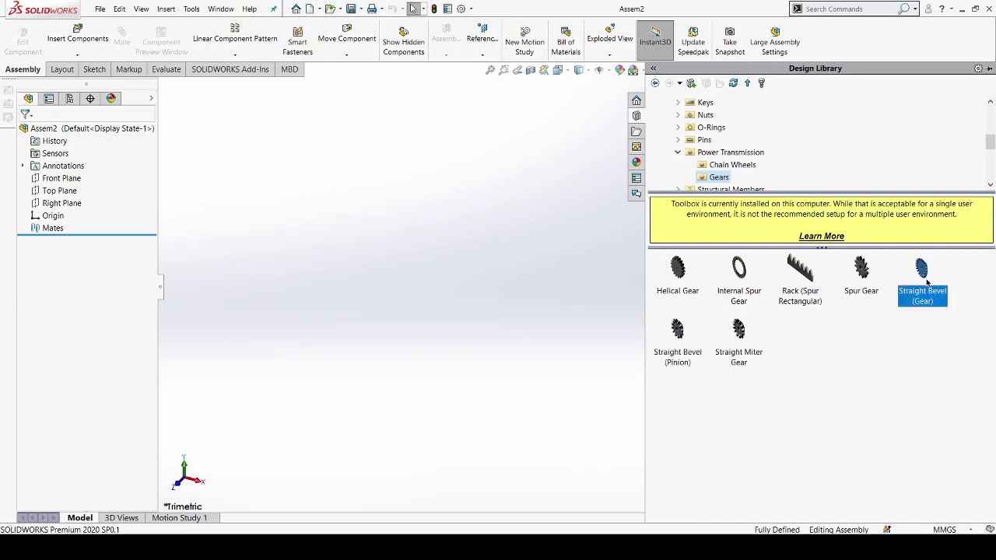
left_click(931, 358)
- Place a Straight Bevel (Gear) in the assembly with module 1 and 40 teeth
left_click_drag(922, 272, 515, 283)
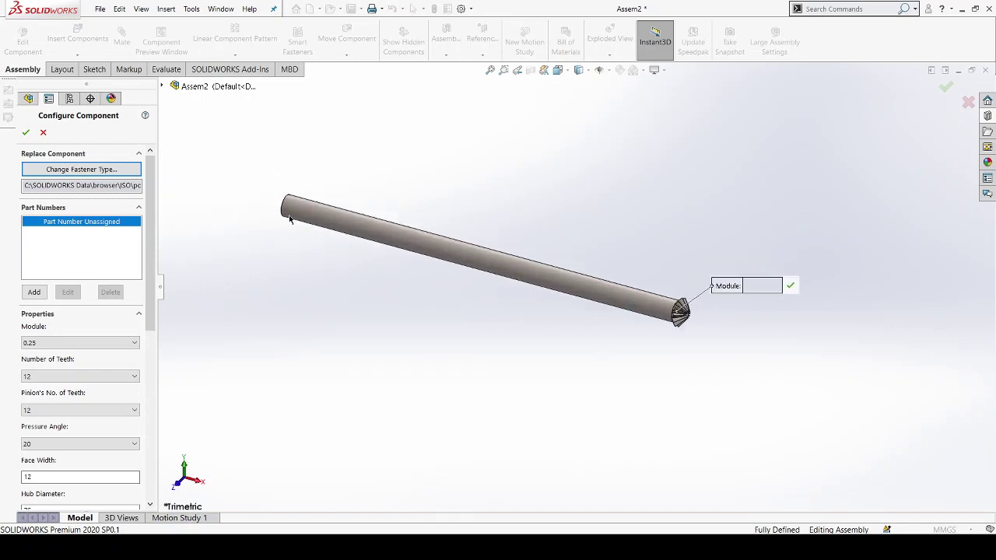
left_click(56, 344)
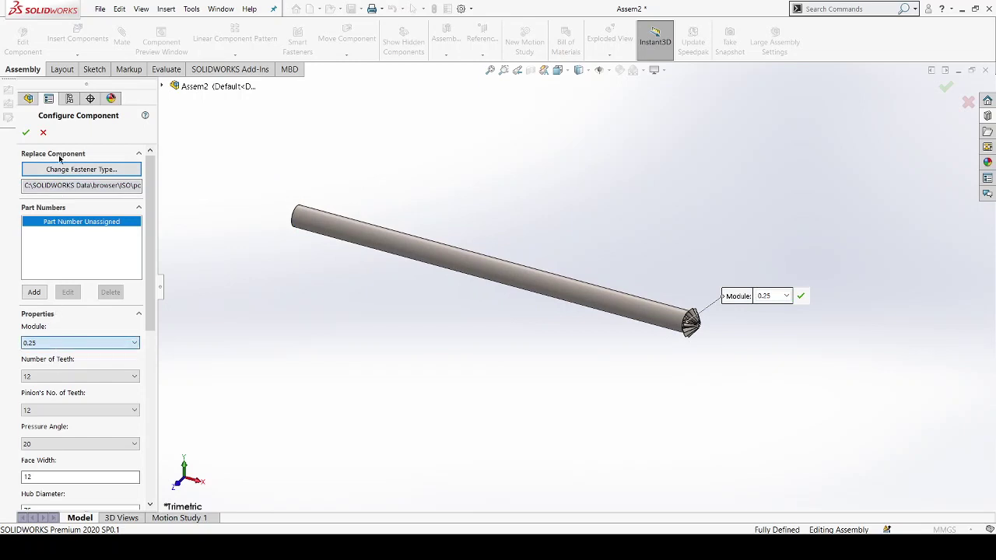
type("1")
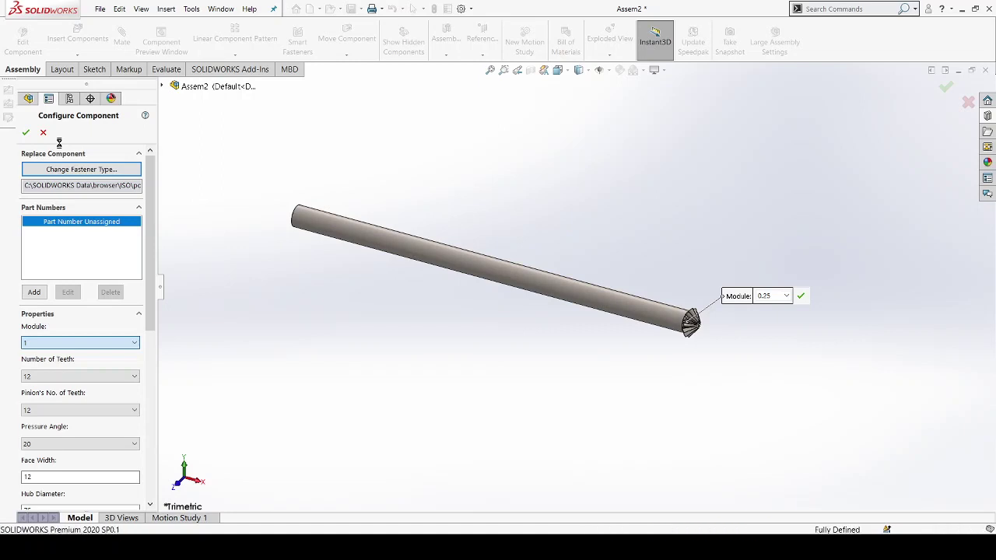
scroll(382, 259, "down", 2)
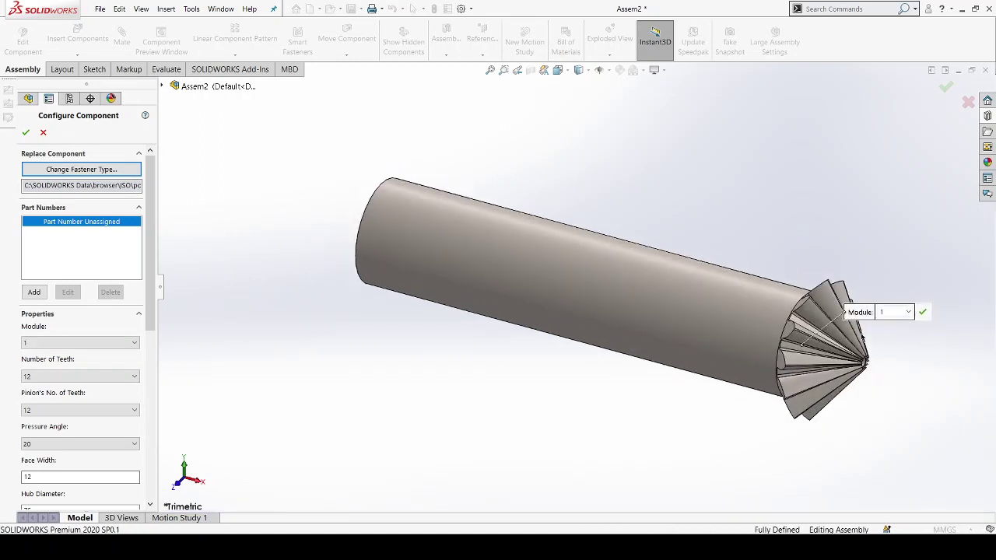
scroll(863, 331, "down", 1)
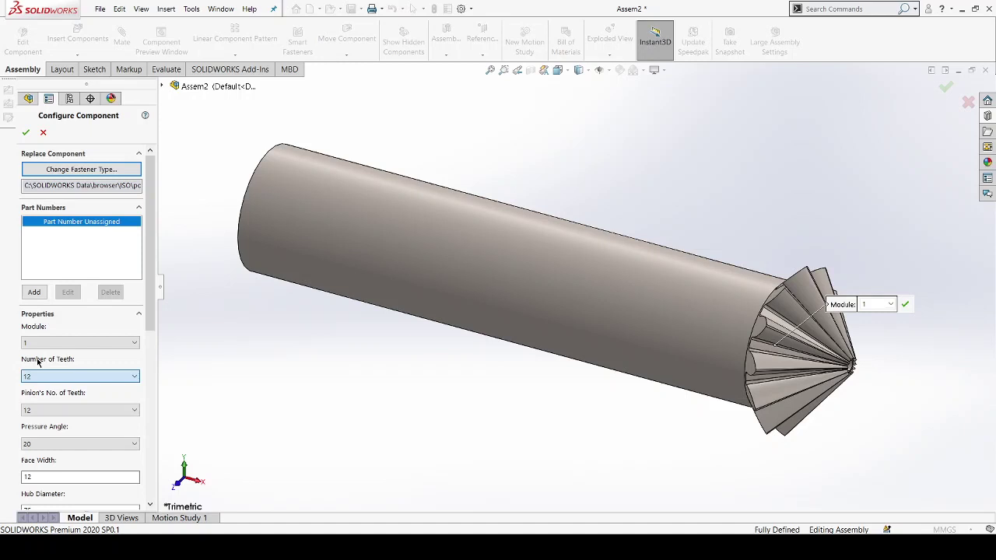
type("40")
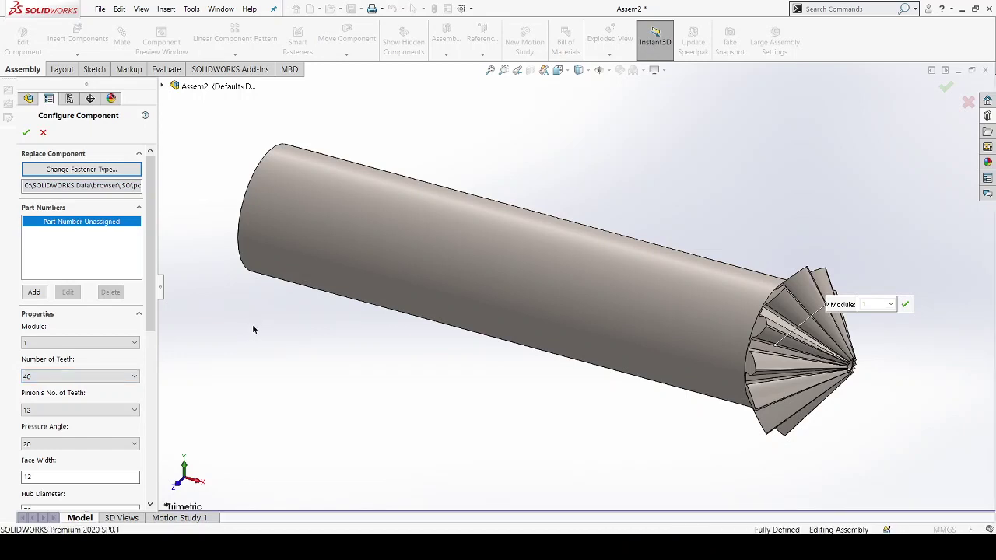
scroll(481, 349, "up", 2)
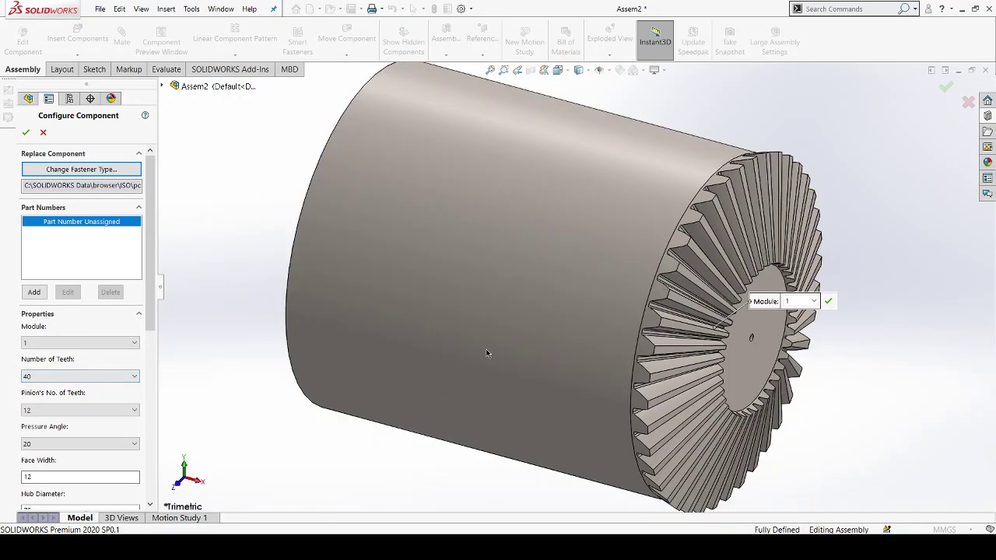
scroll(487, 353, "up", 1)
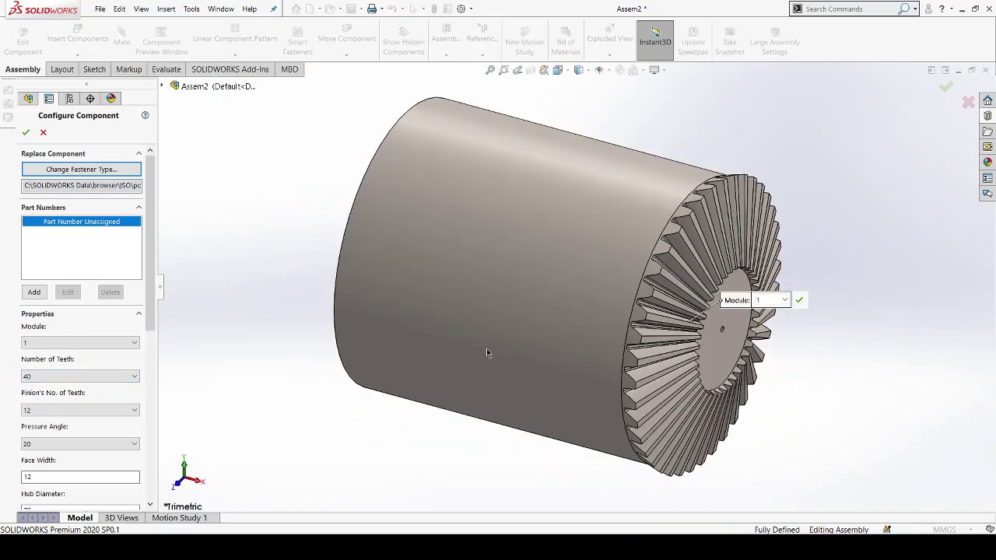
- Set the pinion to 30 teeth and the face width to 8
left_click(56, 408)
type("30")
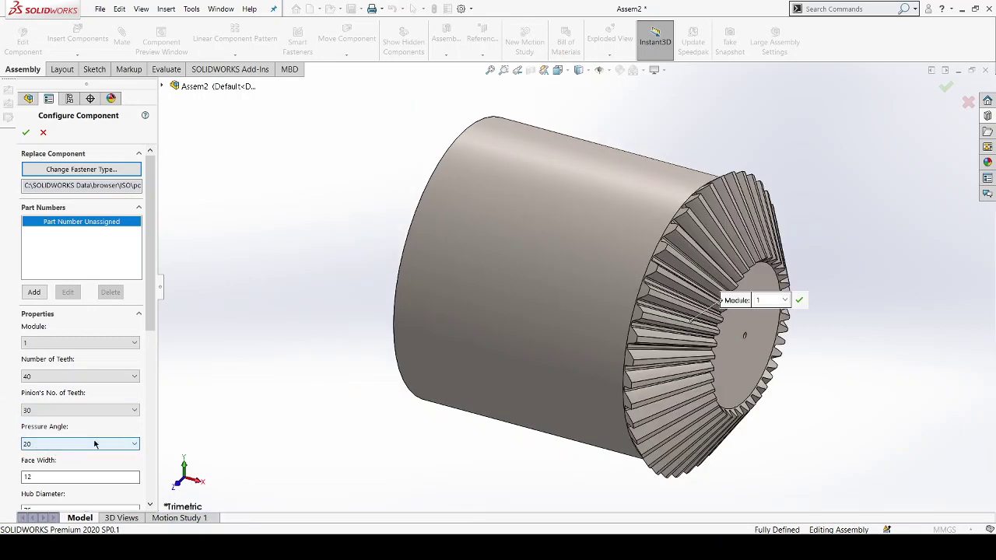
scroll(96, 445, "down", 3)
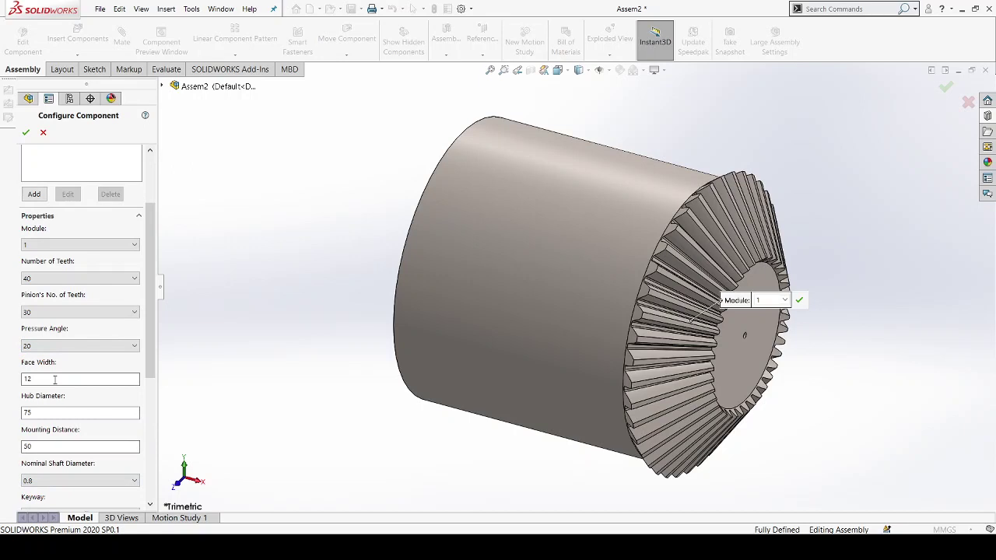
left_click_drag(55, 377, 1, 378)
type("8")
left_click(152, 339)
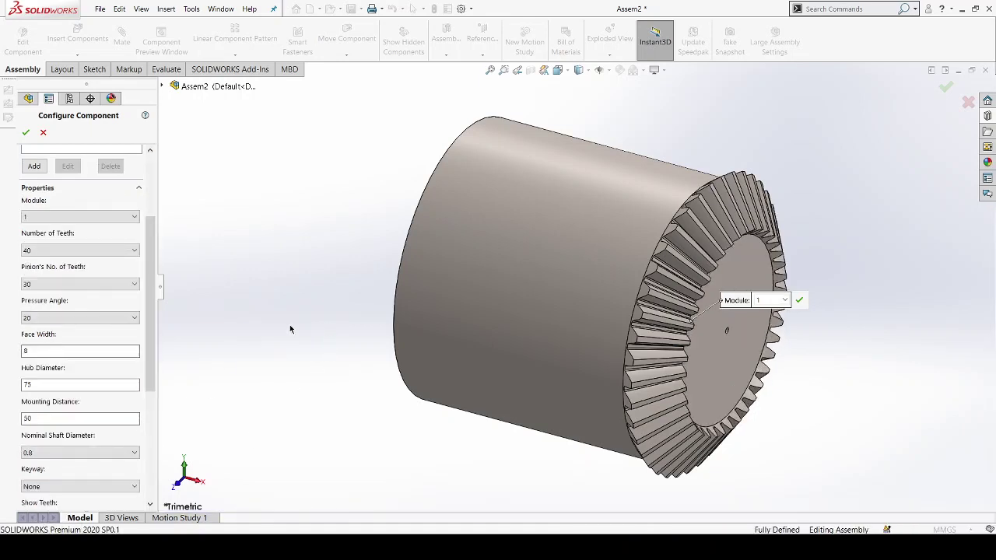
- Set hub diameter 28 and mounting distance 20, then accept the gear
left_click_drag(66, 384, 1, 387)
type("28")
key("Return")
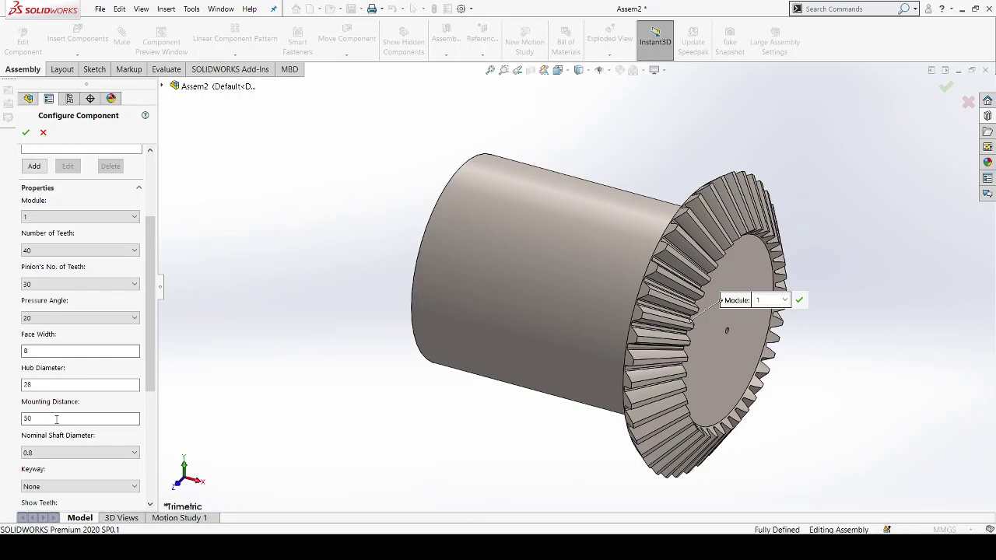
left_click_drag(44, 420, 2, 420)
type("2")
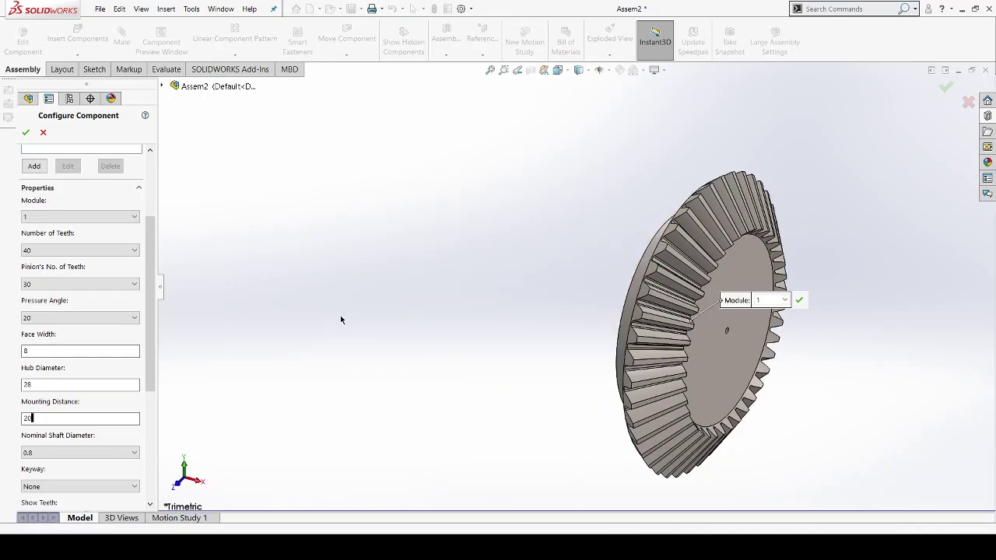
mouse_move(348, 319)
middle_mouse_down()
mouse_move(562, 362)
mouse_move(400, 400)
mouse_move(272, 413)
mouse_move(312, 427)
middle_mouse_up()
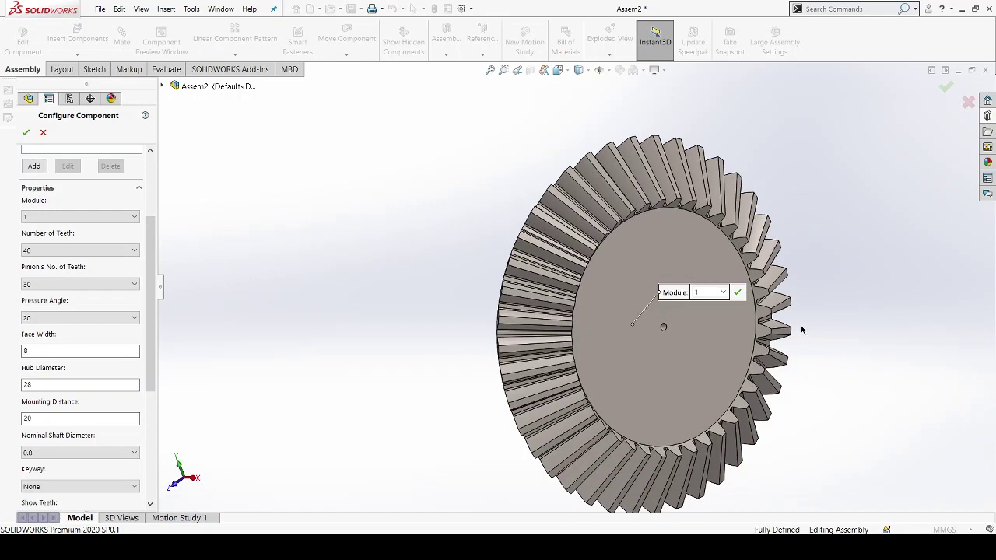
left_click(26, 132)
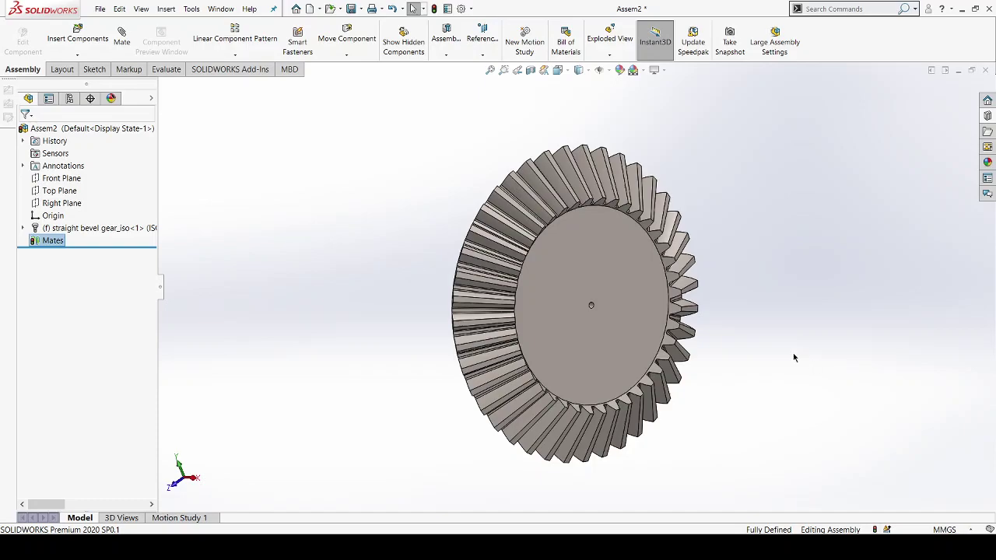
mouse_move(758, 312)
middle_mouse_down()
mouse_move(624, 334)
mouse_move(555, 408)
mouse_move(758, 407)
mouse_move(678, 269)
mouse_move(748, 285)
mouse_move(687, 376)
mouse_move(638, 390)
middle_mouse_up()
middle_click_drag(680, 383, 795, 277)
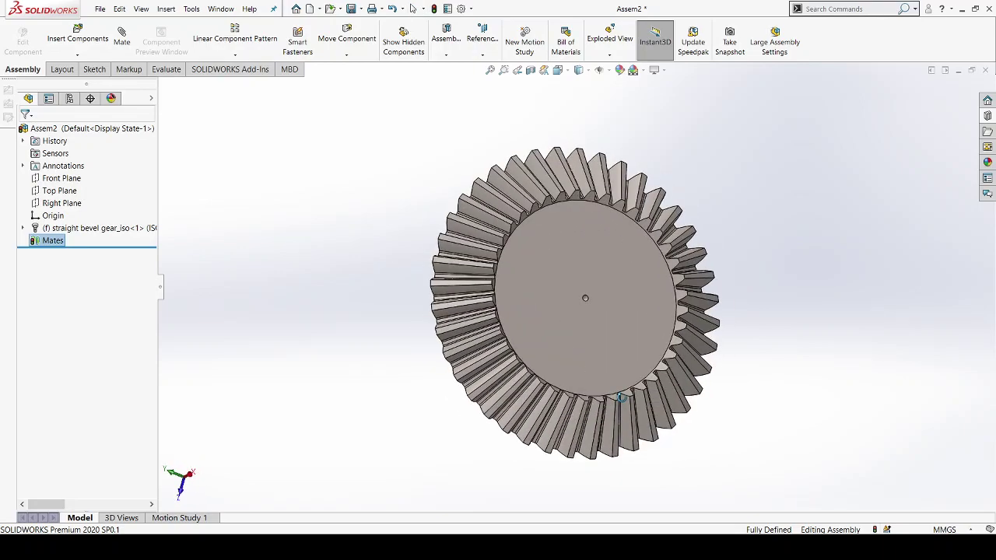
key("ctrl+space")
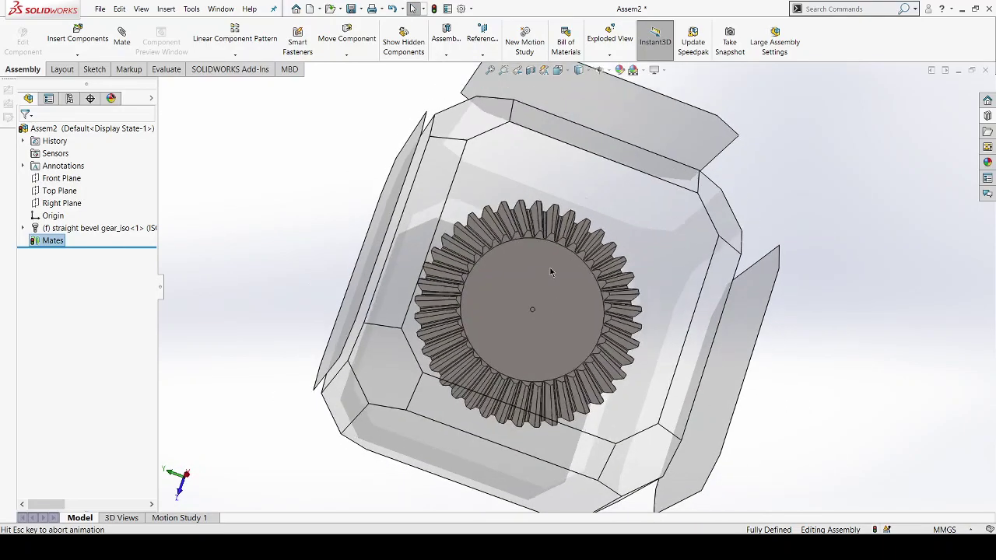
left_click(491, 294)
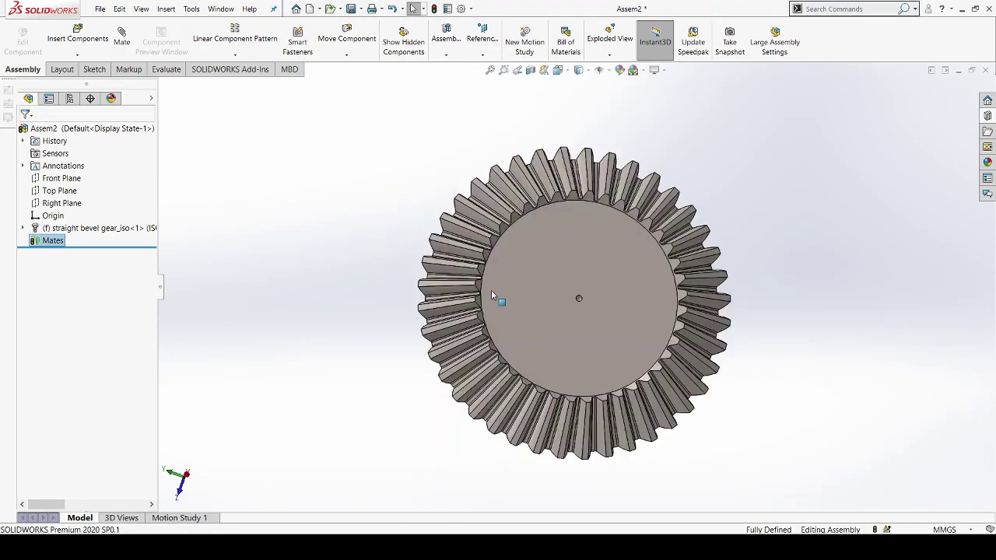
key("ctrl+space")
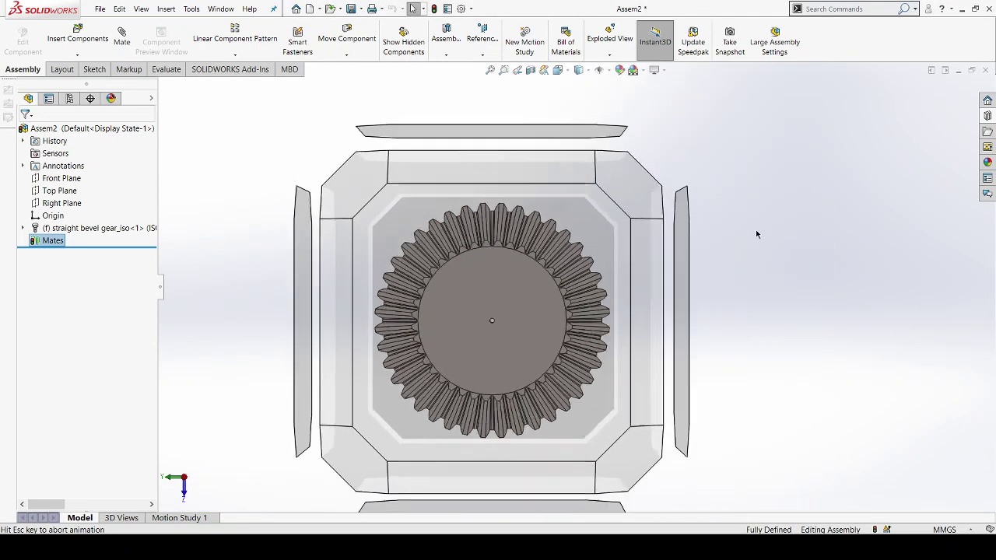
- Switch to a side view of the gear
left_click(619, 304)
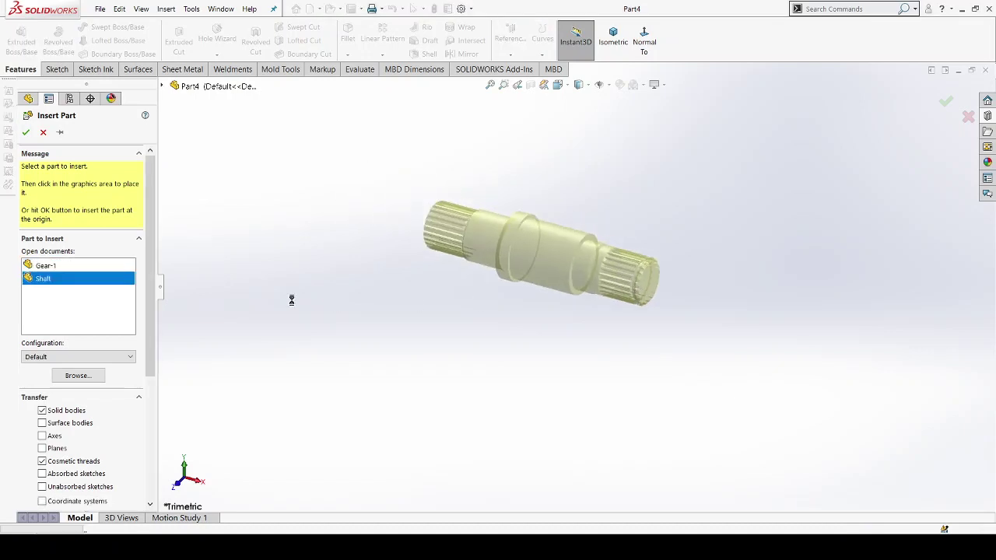
- Insert Gear-1 into Part4 as a second body alongside the shaft
left_click(50, 267)
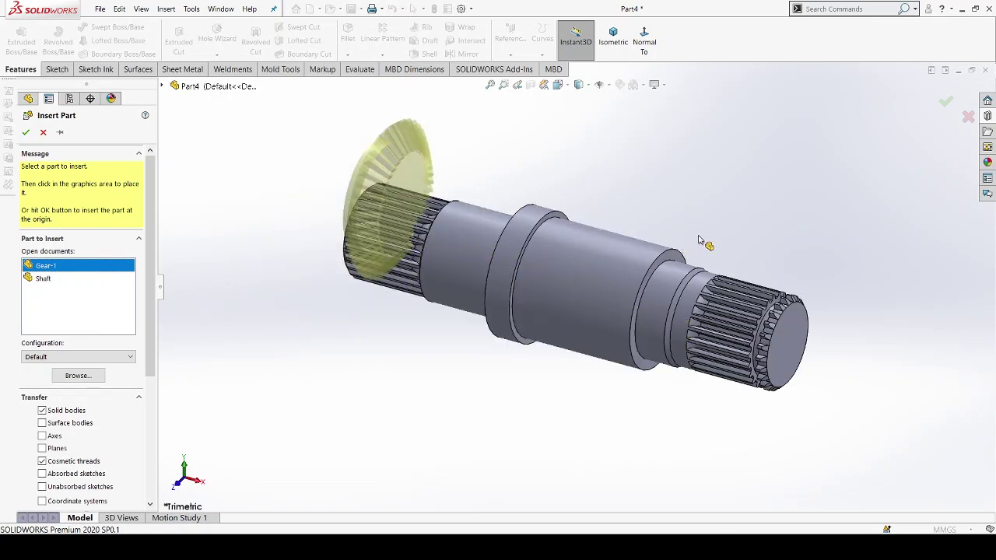
left_click(625, 429)
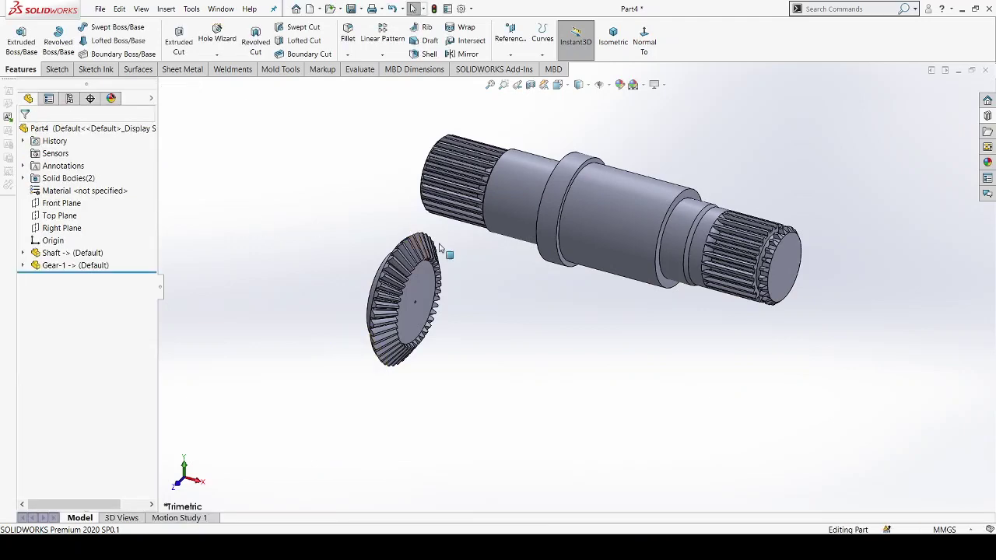
scroll(767, 158, "down", 2)
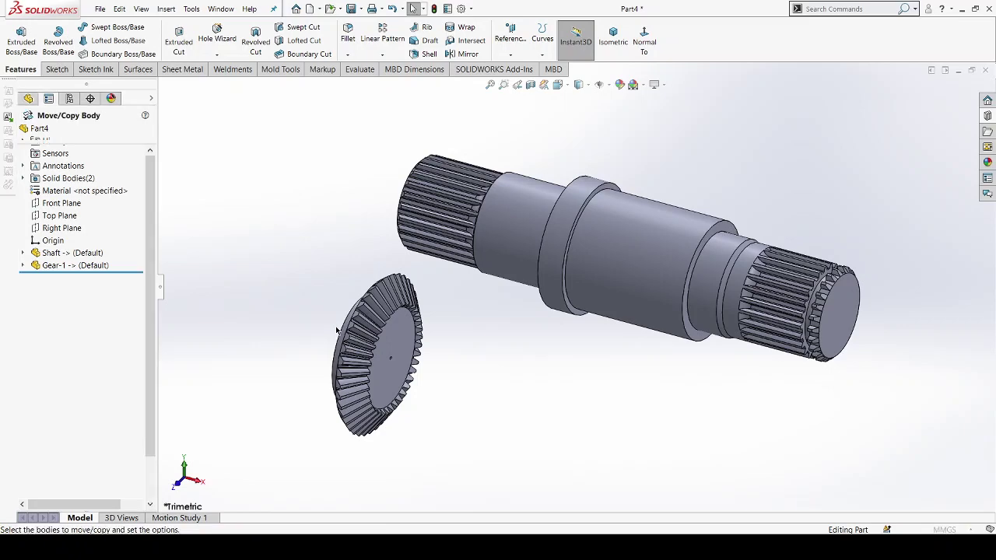
- Select the gear body to move and the shaft's splined end face as mate reference
scroll(440, 289, "up", 3)
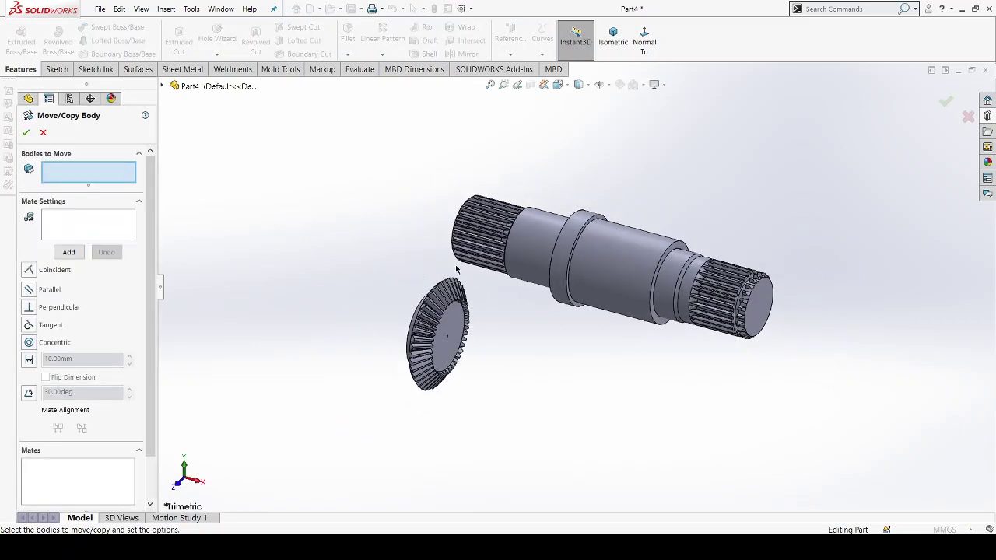
scroll(800, 281, "down", 4)
scroll(720, 299, "up", 3)
scroll(707, 285, "up", 1)
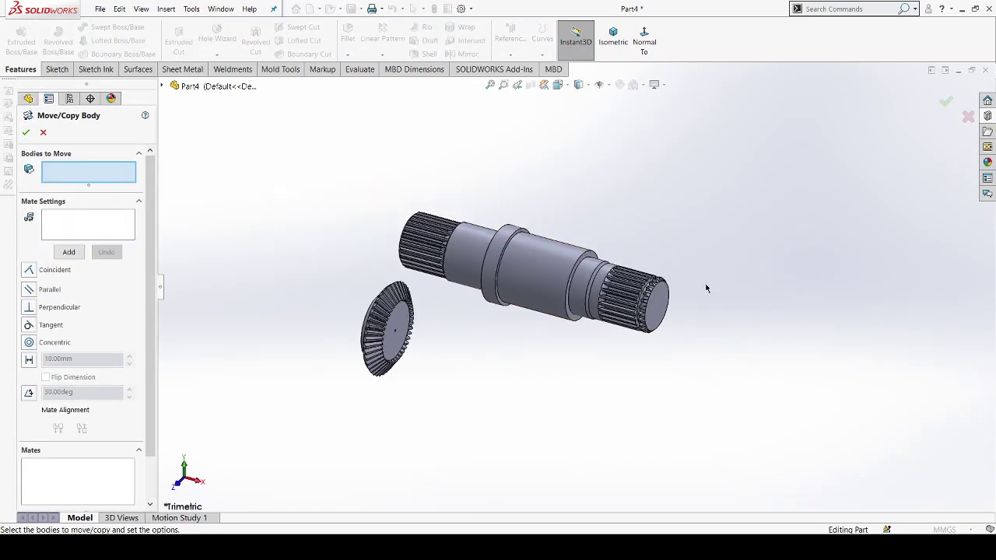
scroll(707, 285, "down", 2)
scroll(547, 290, "down", 4)
scroll(547, 291, "down", 2)
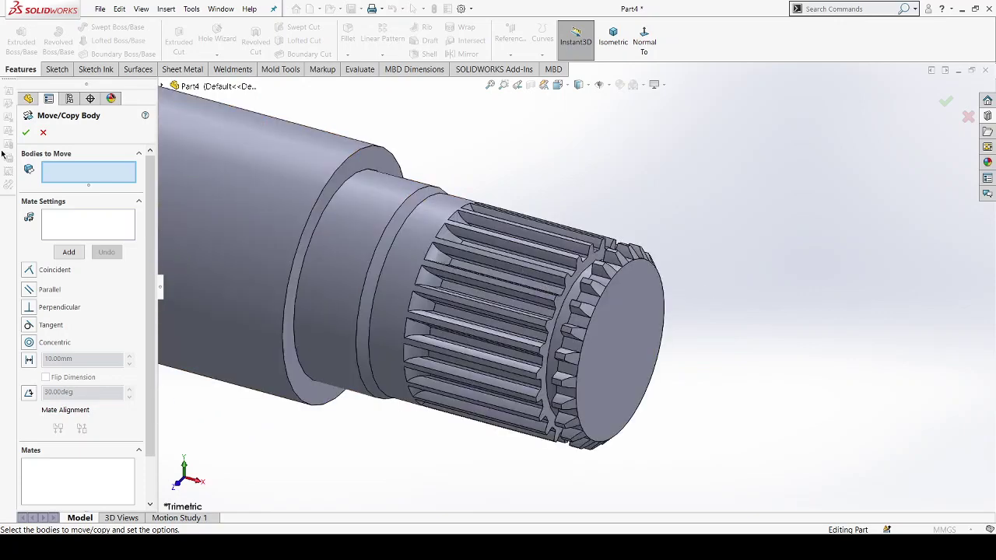
scroll(677, 252, "up", 2)
scroll(689, 235, "up", 2)
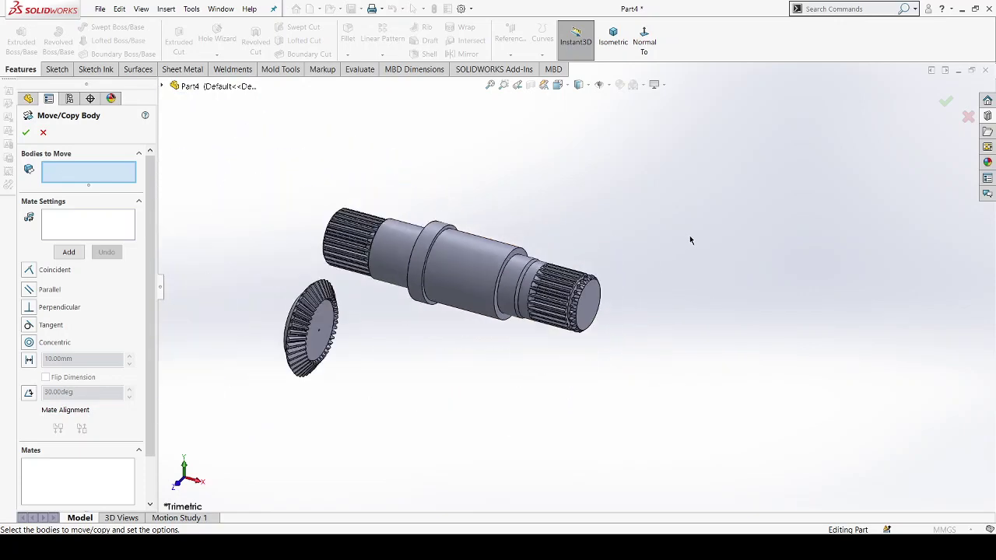
scroll(339, 319, "down", 1)
left_click(339, 319)
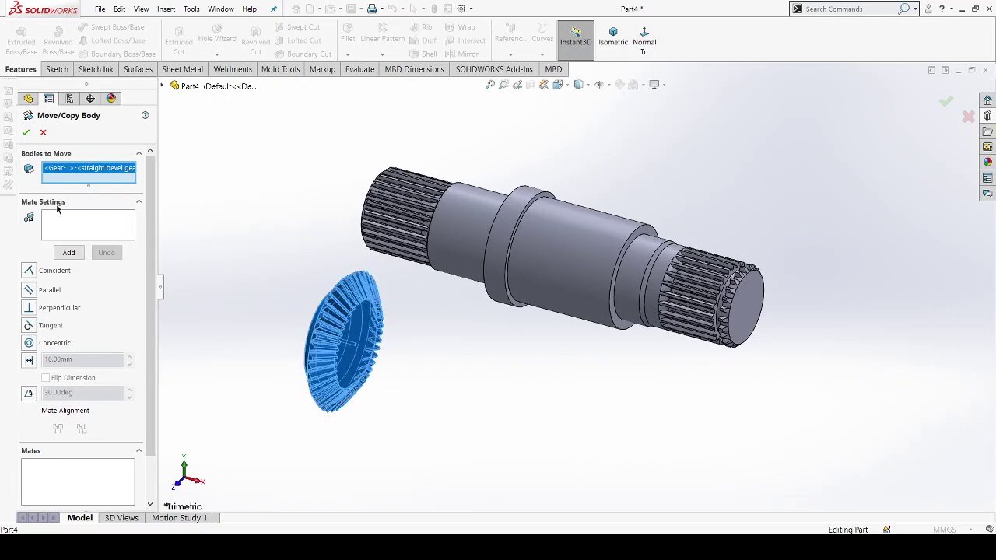
scroll(751, 315, "down", 2)
scroll(683, 249, "down", 2)
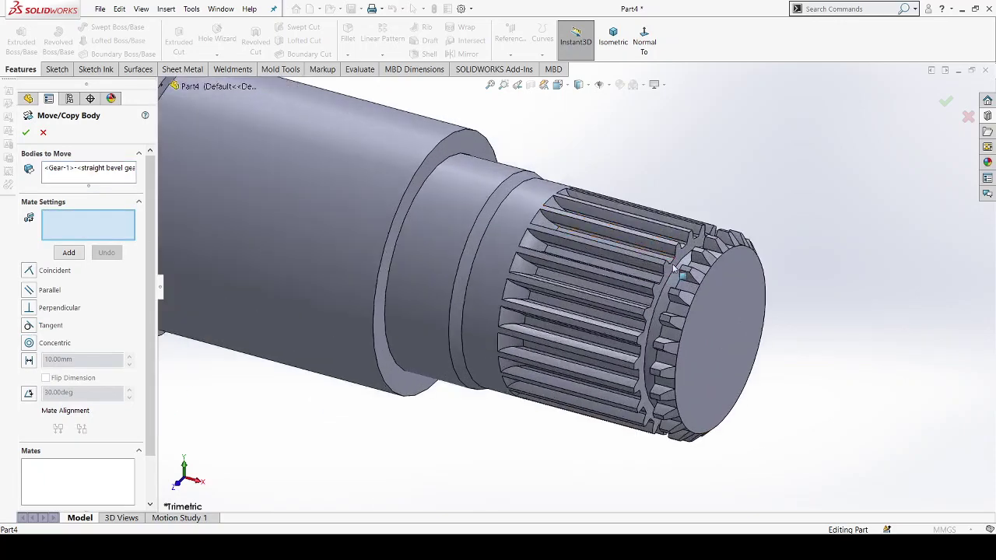
left_click(672, 277)
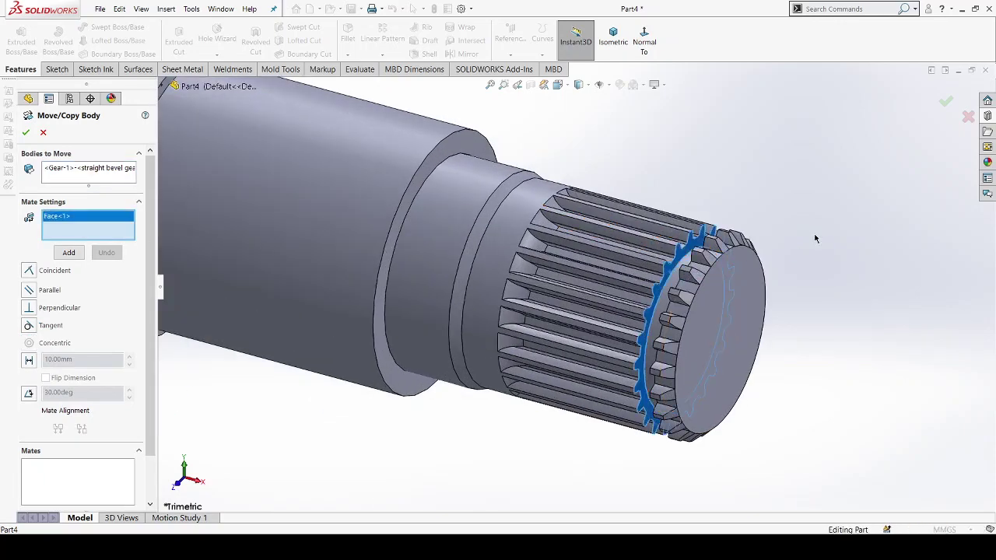
- Mate the gear's flat face coincident with the shaft end and accept the move
scroll(820, 226, "up", 1)
scroll(820, 226, "up", 1)
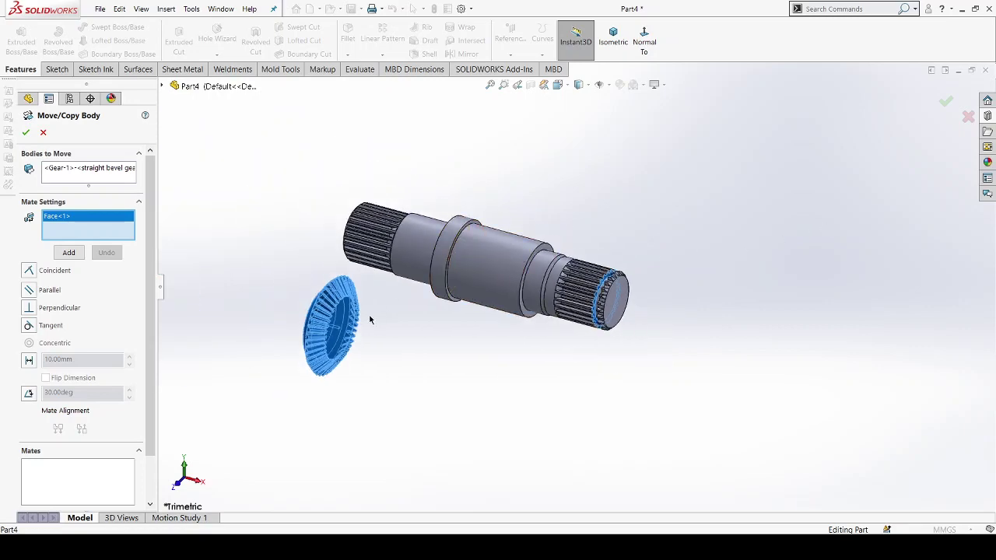
scroll(359, 303, "down", 1)
scroll(355, 297, "down", 2)
scroll(355, 298, "down", 1)
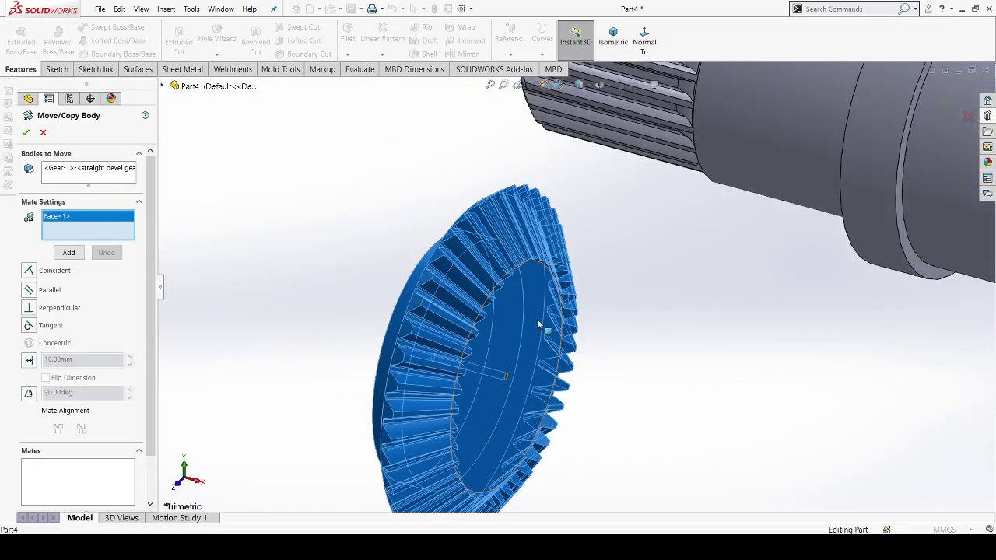
left_click(538, 325)
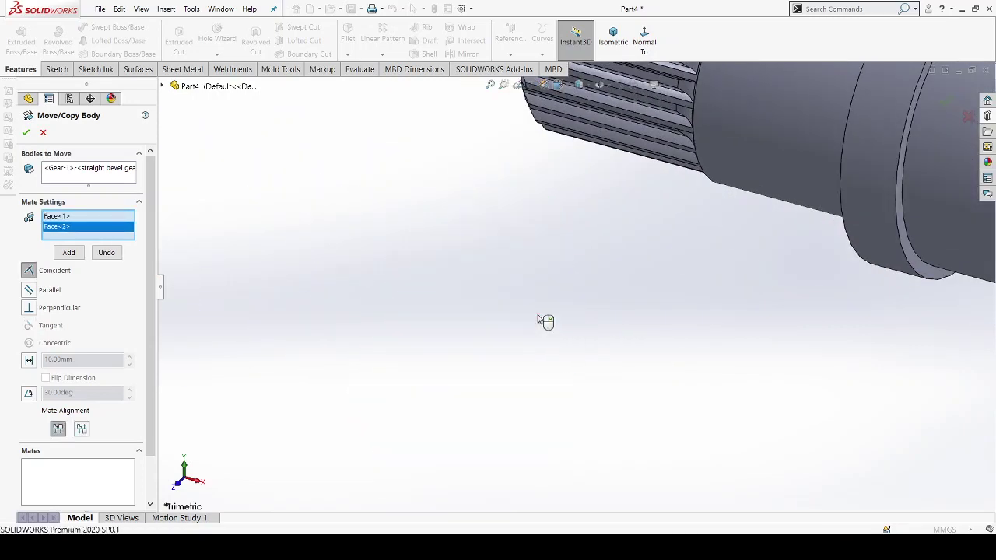
scroll(514, 288, "up", 3)
scroll(503, 244, "up", 2)
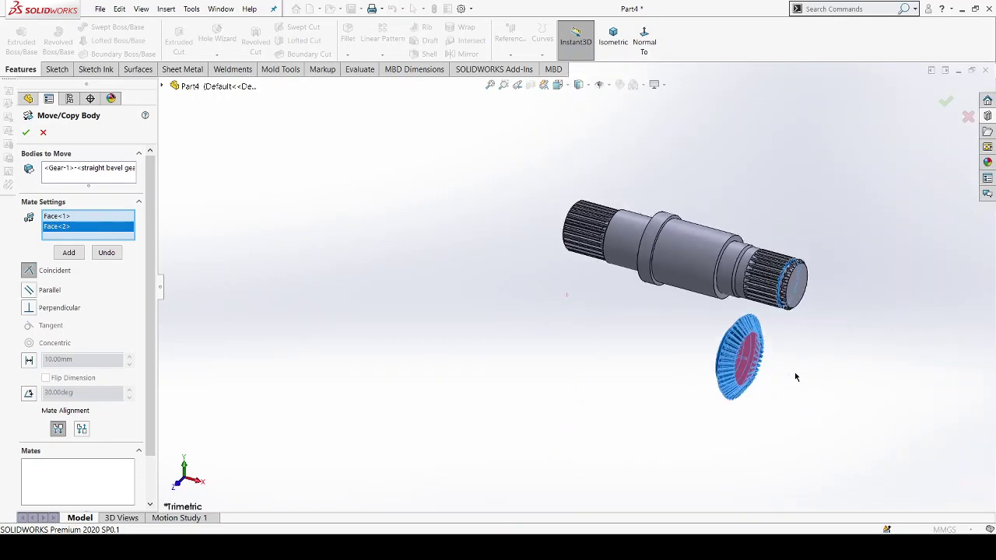
key("f")
mouse_move(636, 410)
middle_mouse_down()
mouse_move(675, 345)
mouse_move(594, 329)
mouse_move(632, 355)
middle_mouse_up()
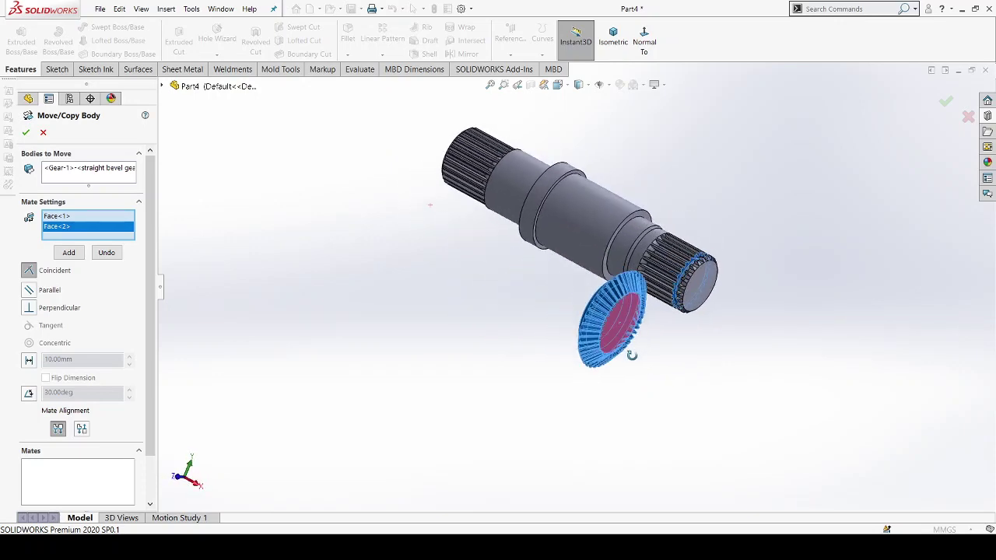
scroll(530, 147, "down", 3)
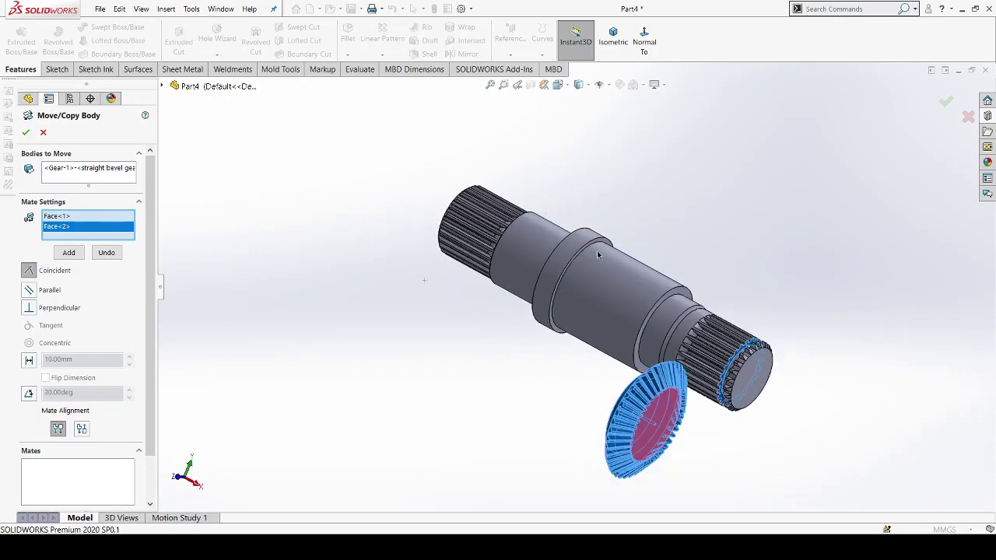
scroll(599, 255, "up", 1)
scroll(629, 264, "up", 2)
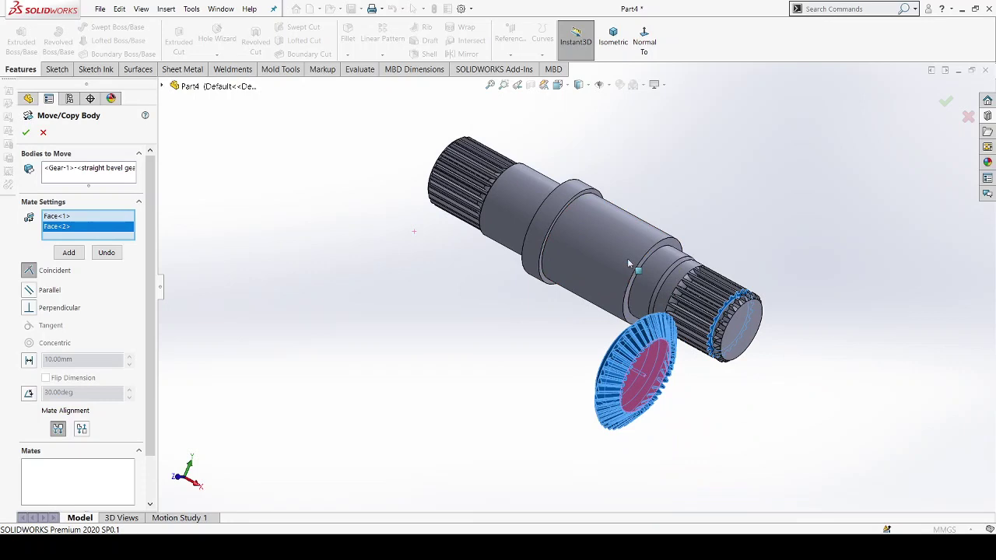
left_click(26, 133)
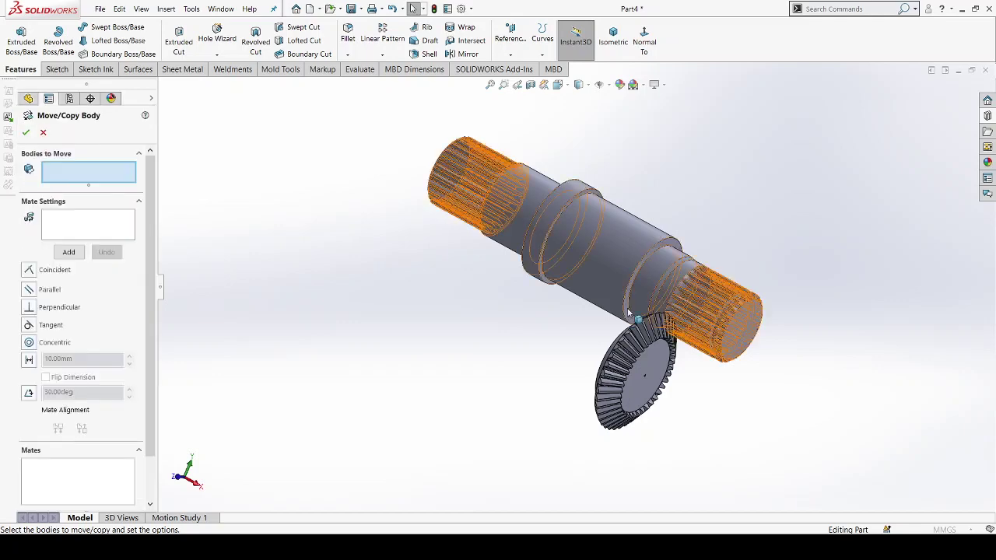
- Make the gear concentric with the shaft by mating its back face to the shaft cylinder
left_click(620, 364)
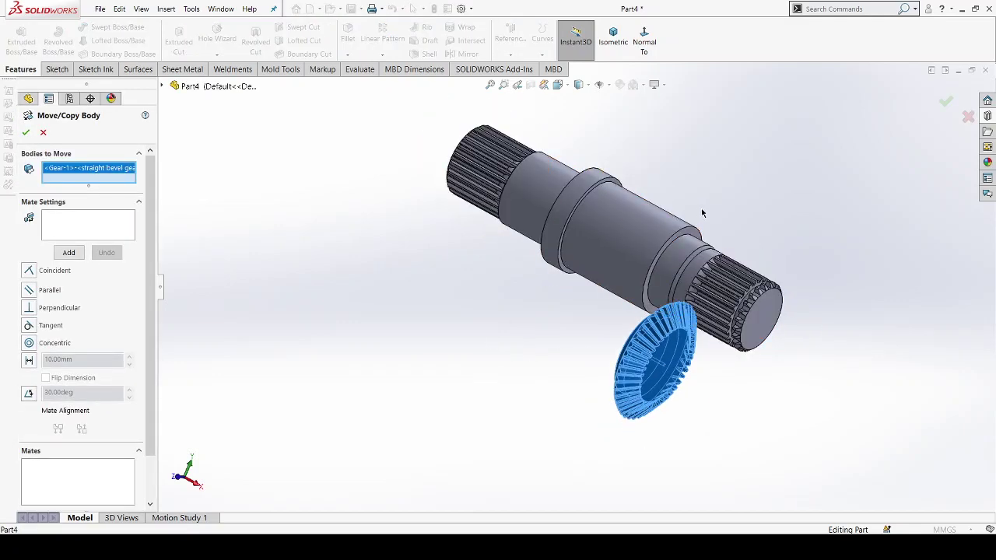
scroll(702, 212, "down", 2)
left_click(99, 226)
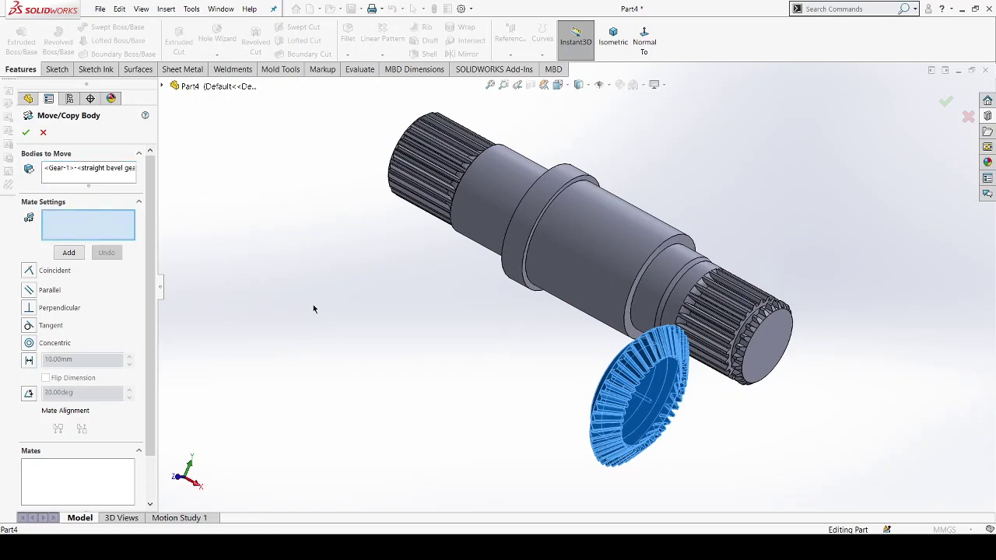
mouse_move(491, 363)
middle_mouse_down()
mouse_move(489, 420)
mouse_move(498, 416)
middle_mouse_up()
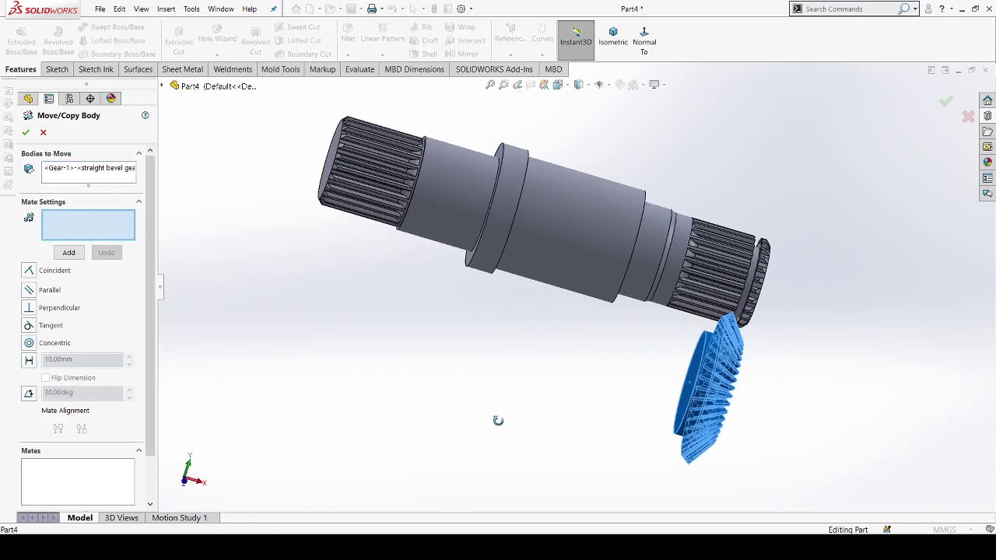
scroll(747, 371, "down", 3)
left_click(663, 336)
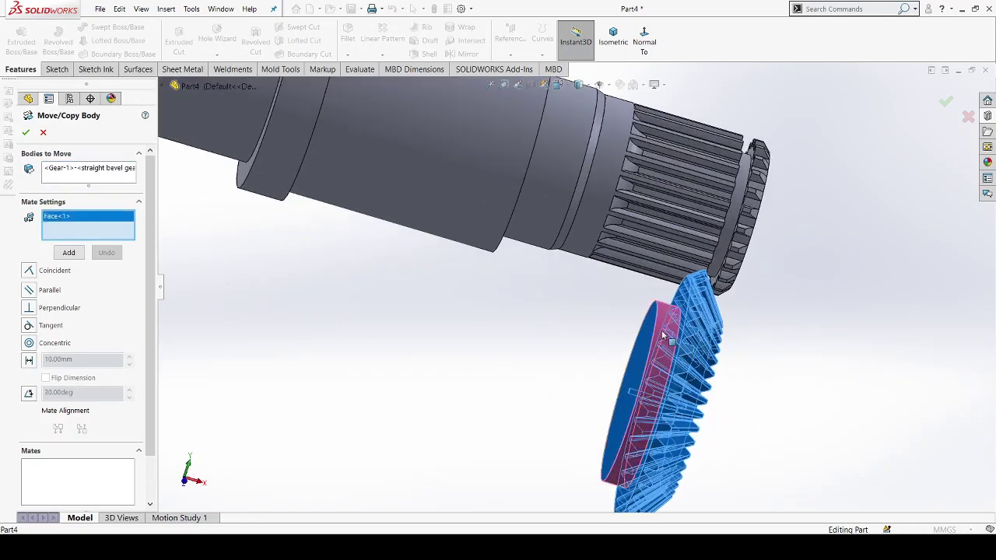
mouse_move(748, 337)
middle_mouse_down()
mouse_move(756, 333)
mouse_move(723, 349)
middle_mouse_up()
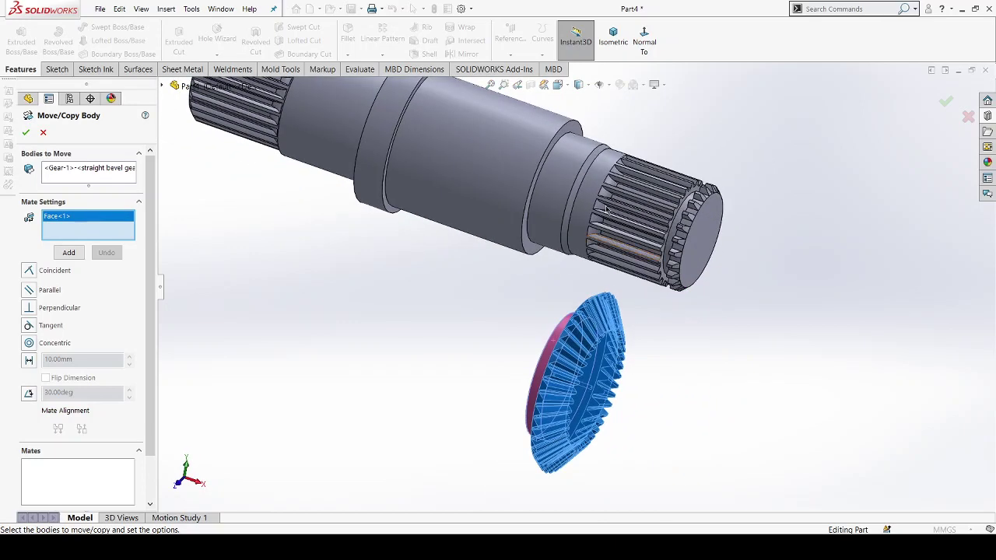
scroll(598, 139, "down", 2)
left_click(658, 204)
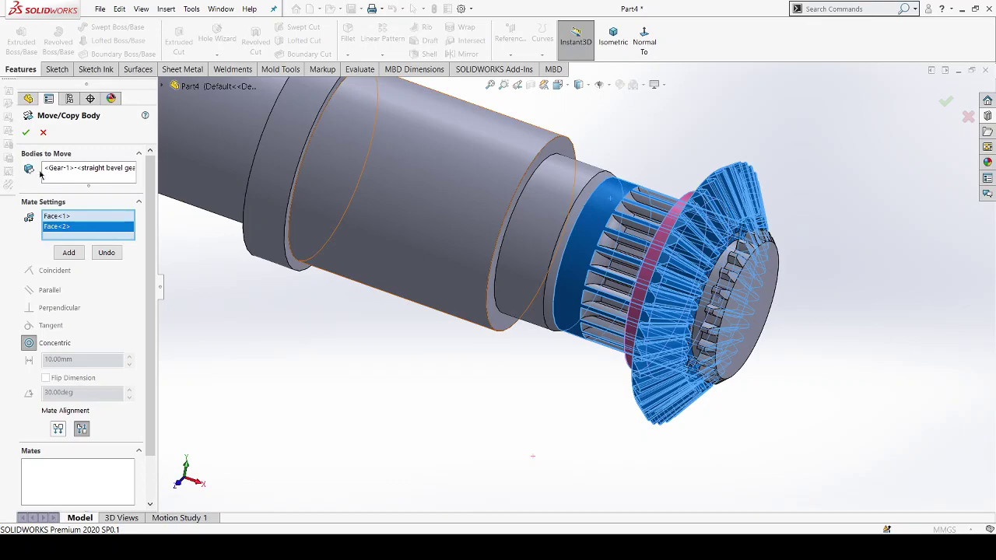
left_click(26, 133)
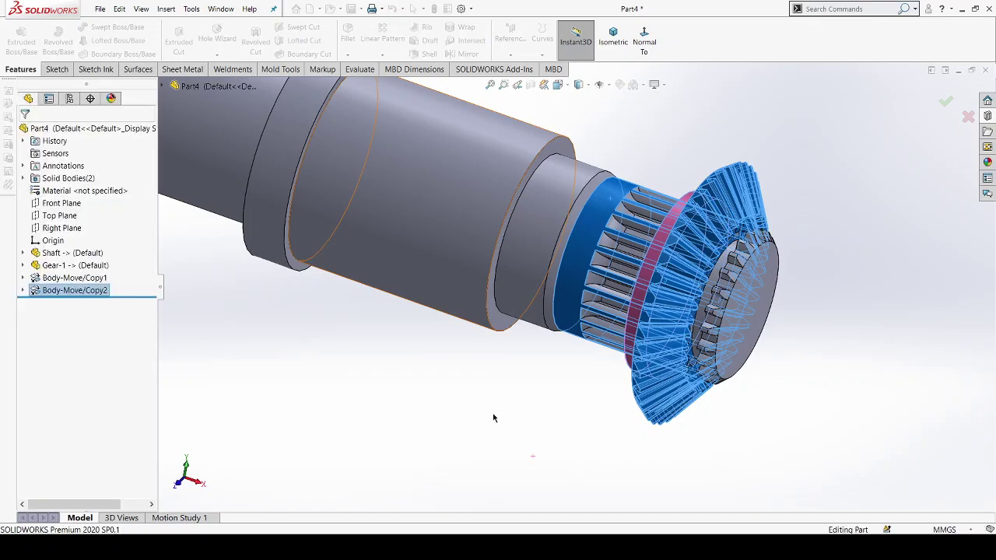
- Orbit and zoom to view the gear seated on the shaft's splined end
mouse_move(496, 404)
middle_mouse_down()
mouse_move(467, 340)
mouse_move(445, 351)
mouse_move(474, 400)
middle_mouse_up()
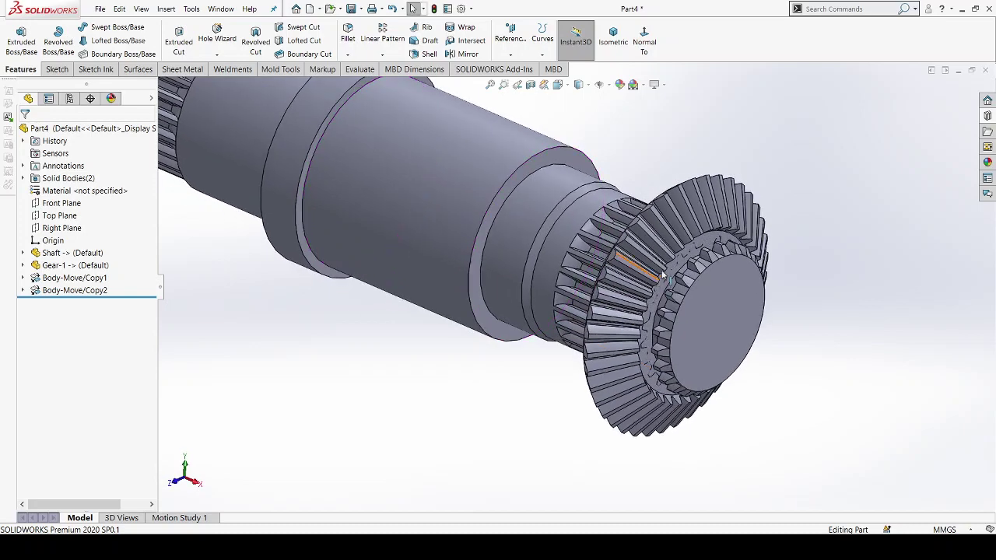
scroll(703, 247, "down", 3)
scroll(703, 230, "down", 2)
scroll(658, 249, "up", 3)
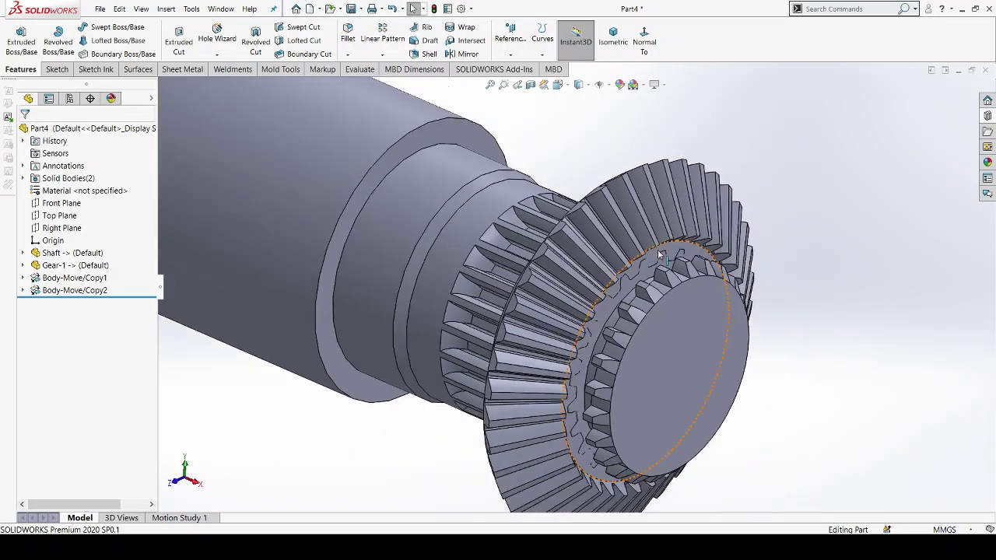
scroll(661, 249, "up", 3)
scroll(666, 249, "up", 2)
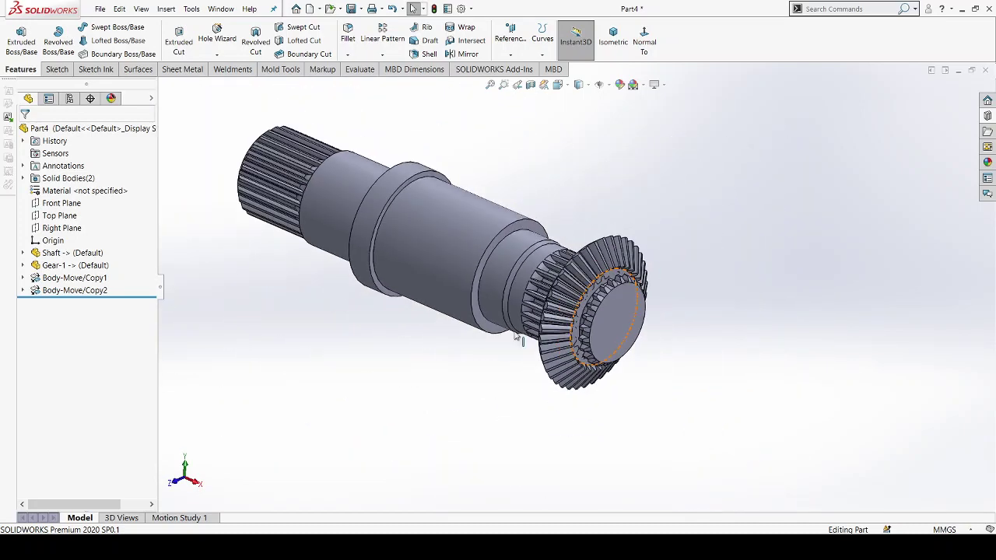
mouse_move(448, 382)
middle_mouse_down()
mouse_move(475, 356)
mouse_move(525, 360)
mouse_move(513, 366)
mouse_move(464, 325)
mouse_move(498, 311)
middle_mouse_up()
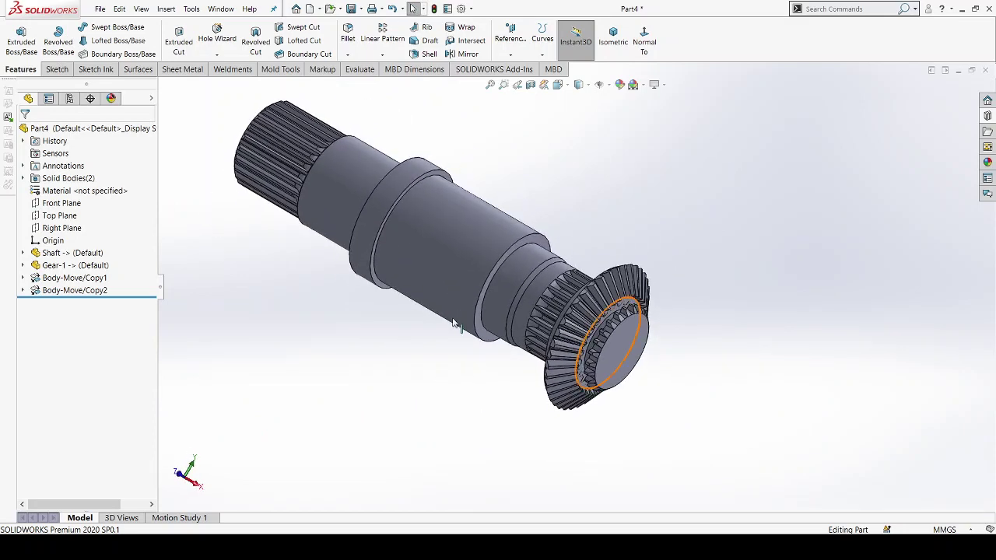
scroll(591, 304, "down", 2)
scroll(615, 296, "down", 2)
scroll(633, 288, "down", 1)
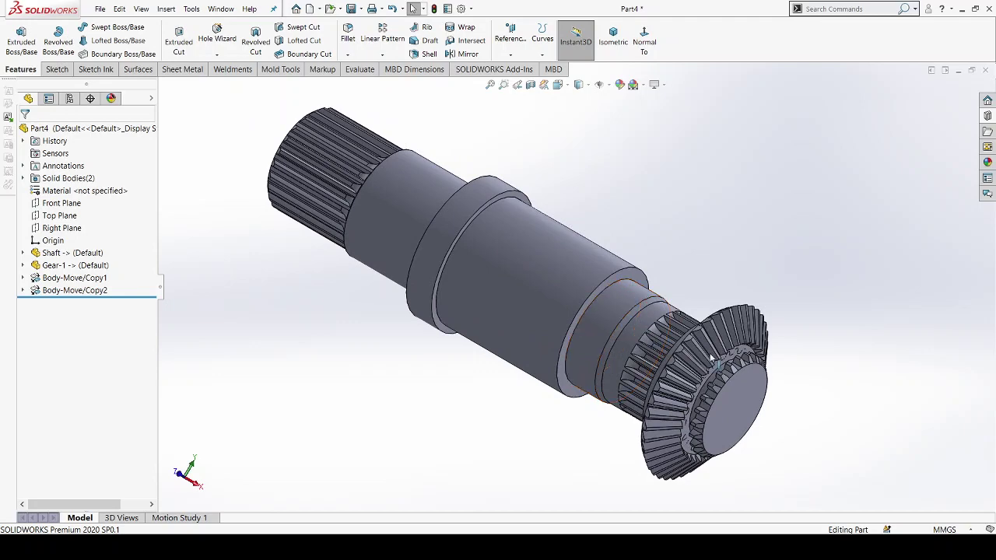
mouse_move(633, 288)
middle_mouse_down()
mouse_move(706, 335)
mouse_move(718, 366)
middle_mouse_up()
scroll(705, 335, "down", 3)
scroll(685, 326, "down", 1)
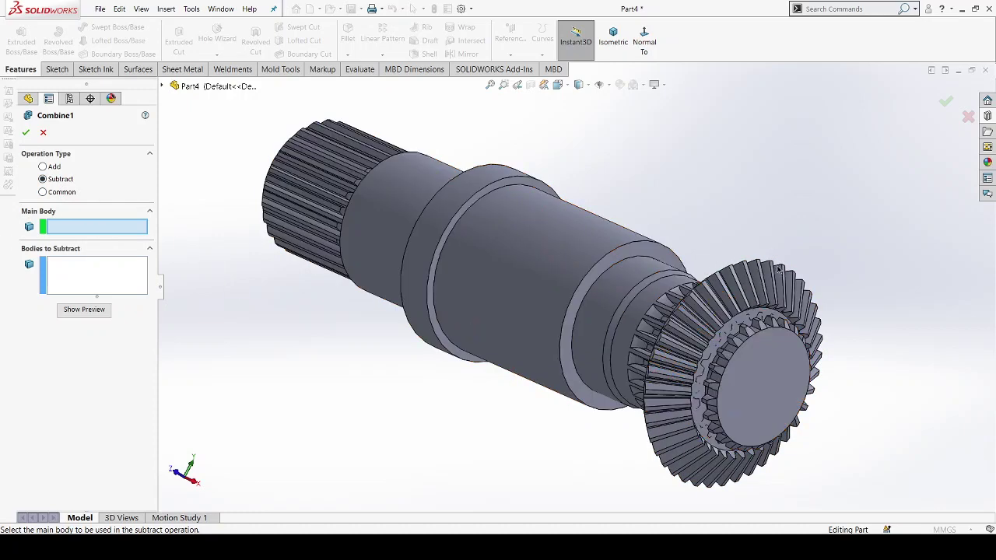
- Subtract the shaft body from the gear, previewing the splined bore before accepting
left_click(708, 276)
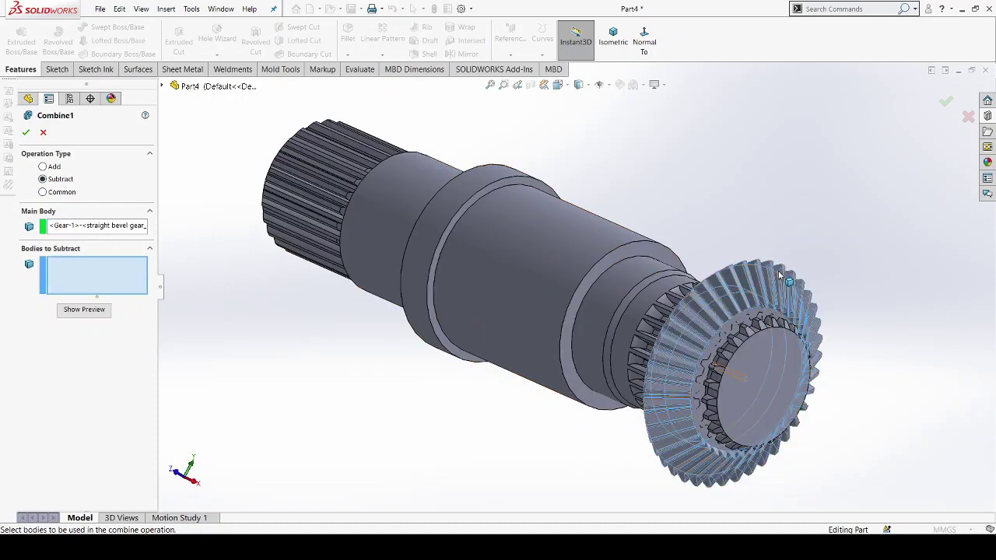
left_click(440, 227)
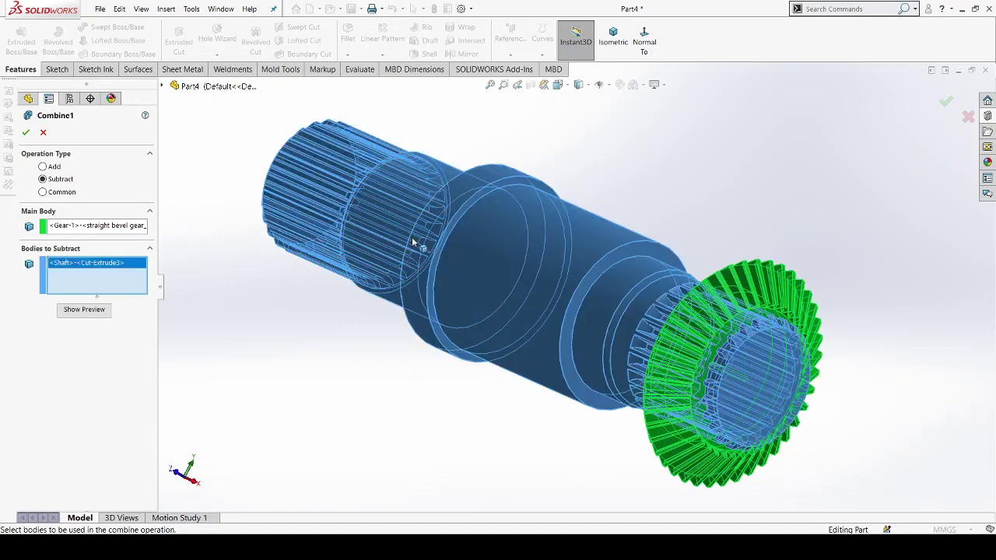
left_click(84, 309)
scroll(809, 408, "down", 3)
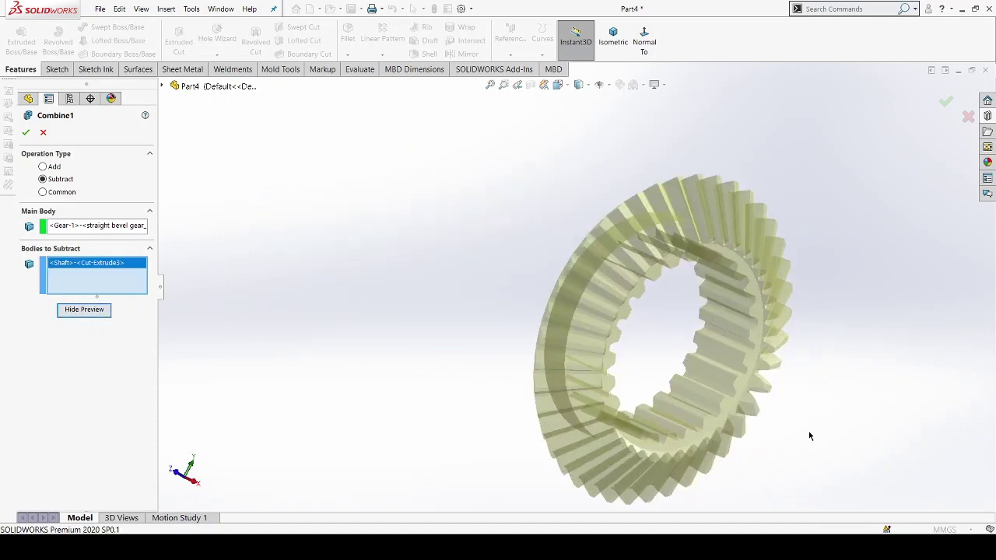
mouse_move(794, 416)
middle_mouse_down("ctrl")
mouse_move(770, 390)
mouse_move(776, 331)
mouse_move(807, 356)
mouse_move(774, 382)
middle_mouse_up("ctrl")
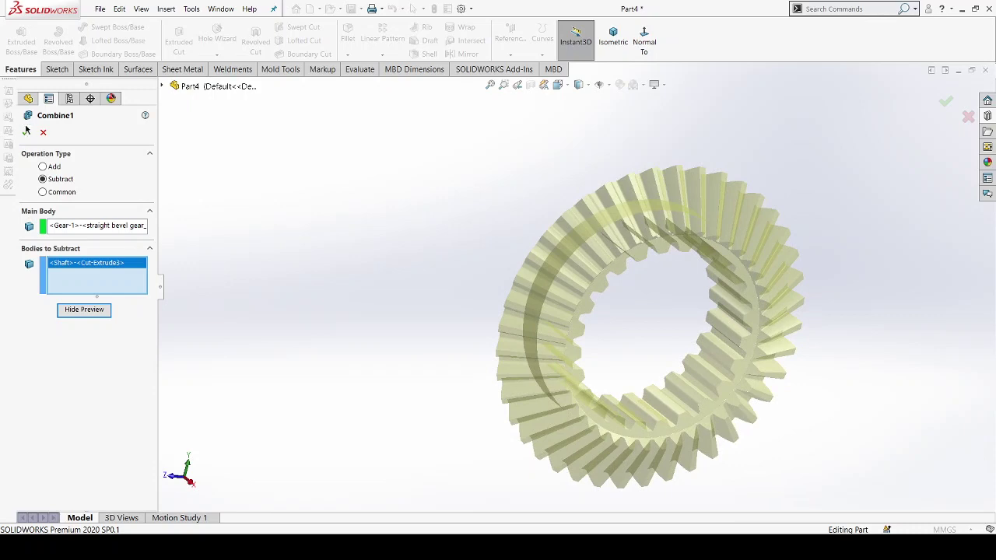
left_click(27, 131)
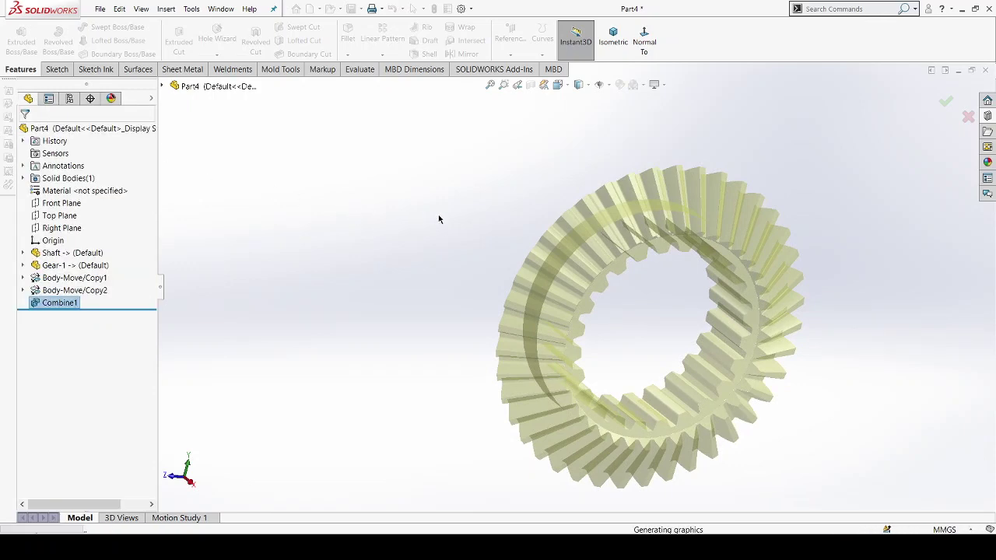
left_click(493, 252)
middle_click_drag(526, 256, 438, 216)
scroll(600, 389, "down", 2)
scroll(599, 389, "down", 2)
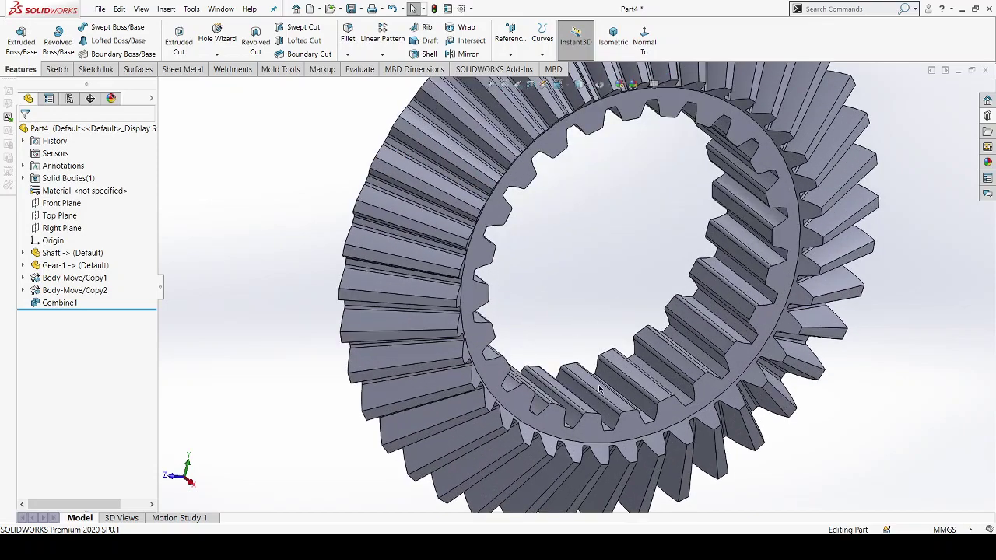
scroll(599, 390, "down", 1)
scroll(598, 382, "down", 1)
scroll(595, 362, "down", 2)
scroll(592, 337, "down", 2)
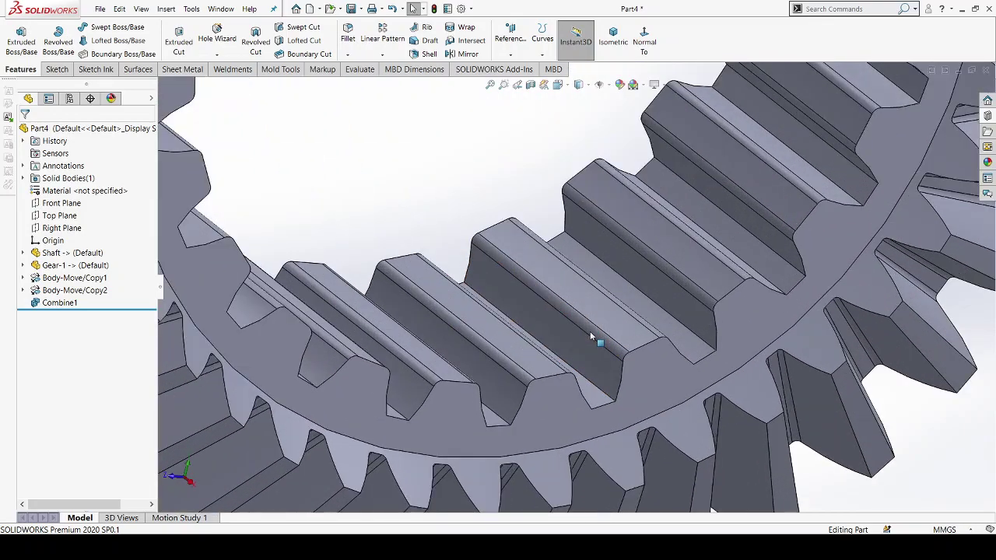
scroll(591, 337, "up", 1)
scroll(597, 335, "up", 1)
scroll(601, 343, "up", 1)
scroll(607, 341, "up", 1)
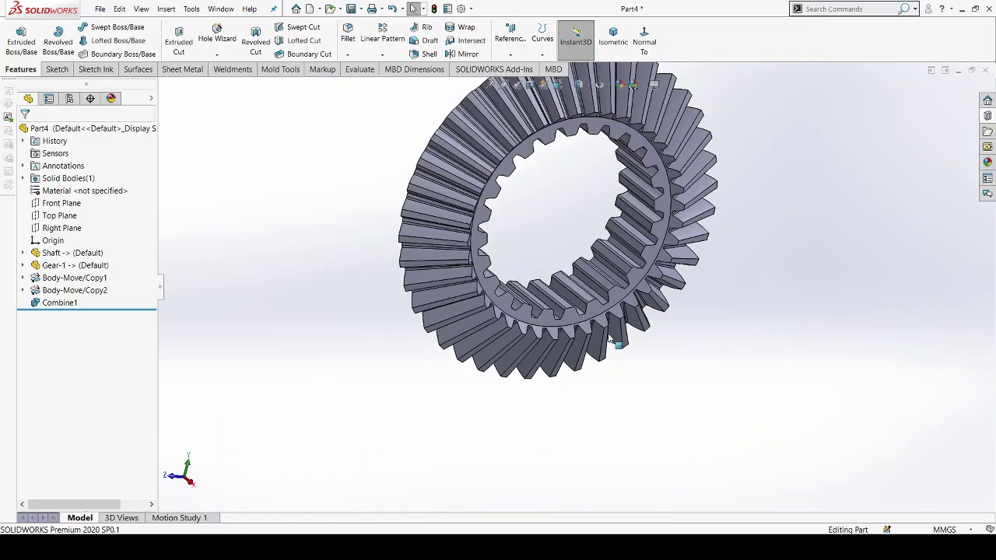
middle_click_drag(526, 293, 545, 377)
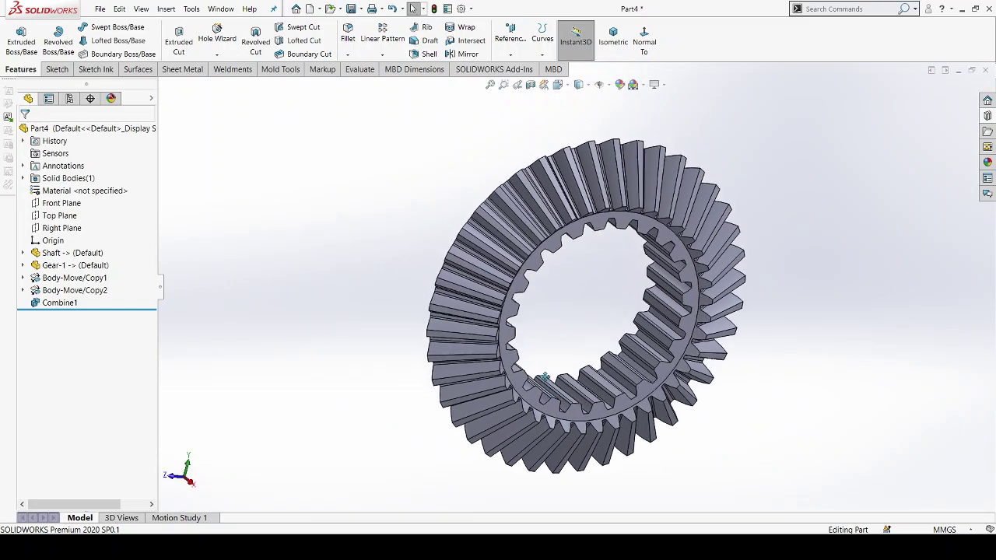
mouse_move(851, 349)
middle_mouse_down()
mouse_move(597, 433)
mouse_move(745, 478)
mouse_move(818, 472)
mouse_move(661, 380)
mouse_move(845, 387)
mouse_move(748, 424)
mouse_move(652, 384)
mouse_move(728, 354)
middle_mouse_up()
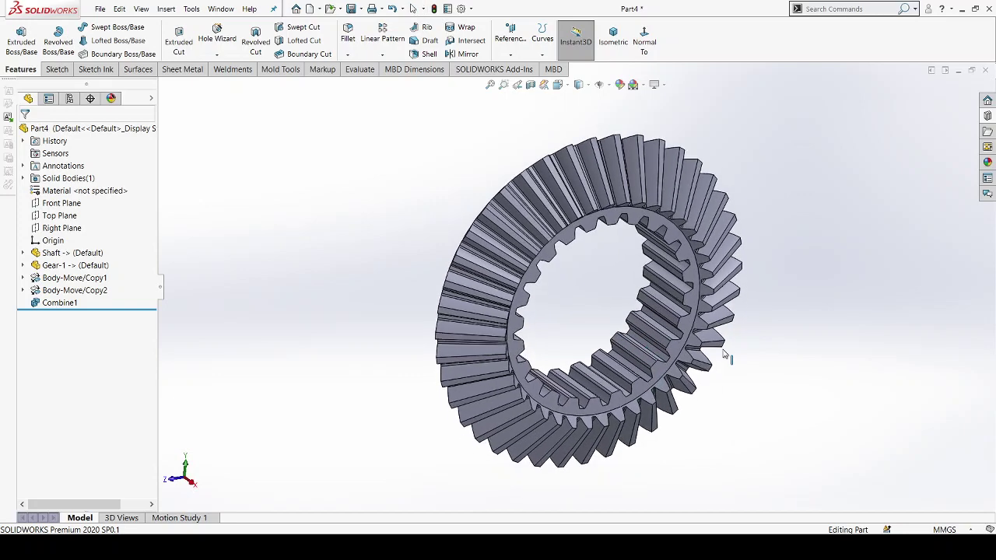
scroll(732, 316, "down", 2)
scroll(632, 366, "down", 2)
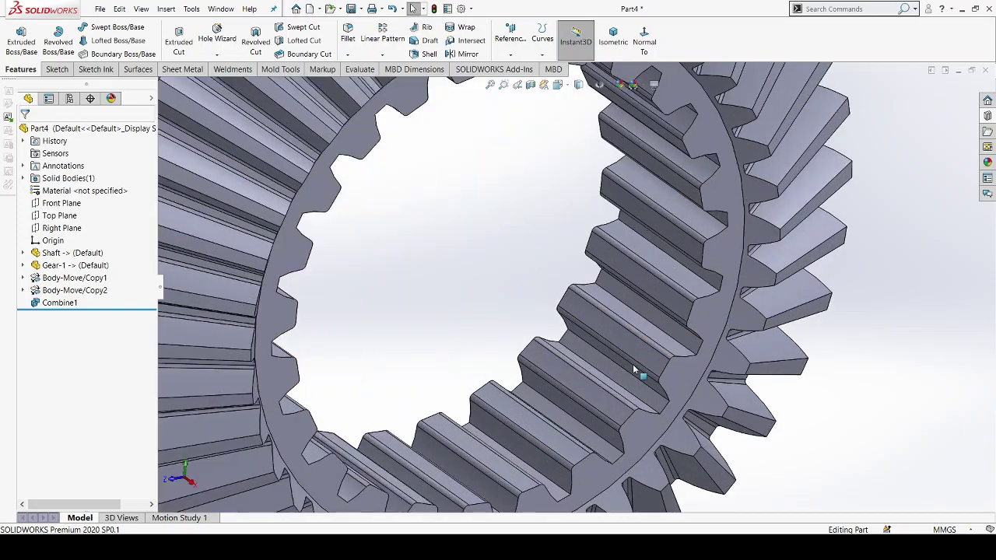
scroll(634, 370, "down", 2)
scroll(688, 255, "down", 2)
scroll(690, 253, "down", 1)
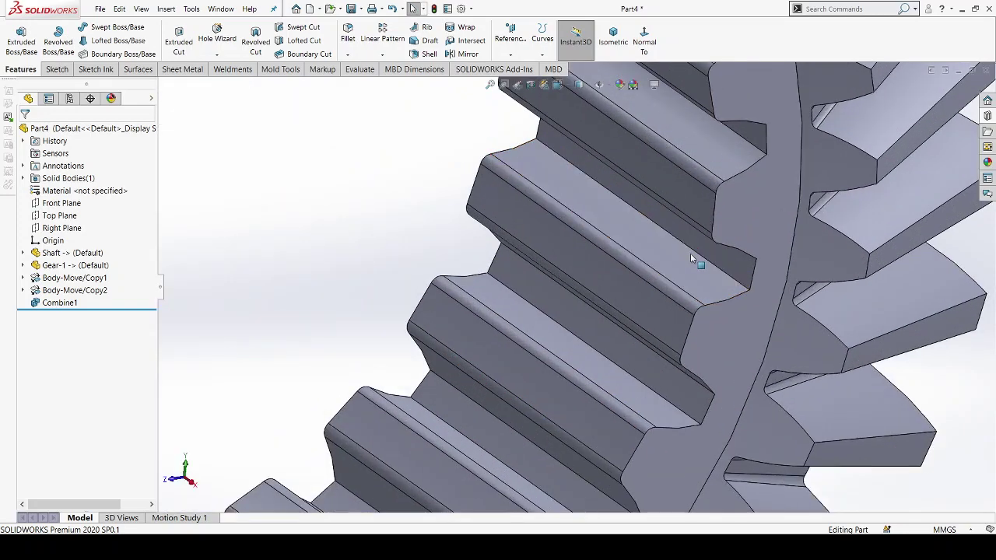
scroll(690, 253, "down", 1)
scroll(692, 258, "up", 2)
scroll(691, 258, "up", 2)
scroll(691, 259, "up", 2)
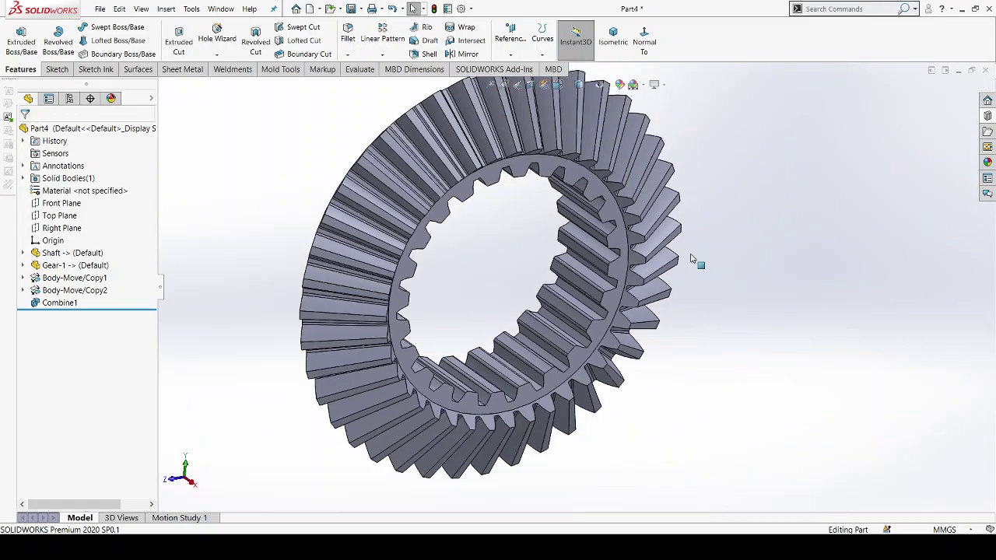
scroll(691, 258, "up", 1)
scroll(691, 259, "up", 3)
- Inspect the splined gear from the Right, Back and Left views, then orbit to an oblique 3D view
scroll(668, 264, "up", 3)
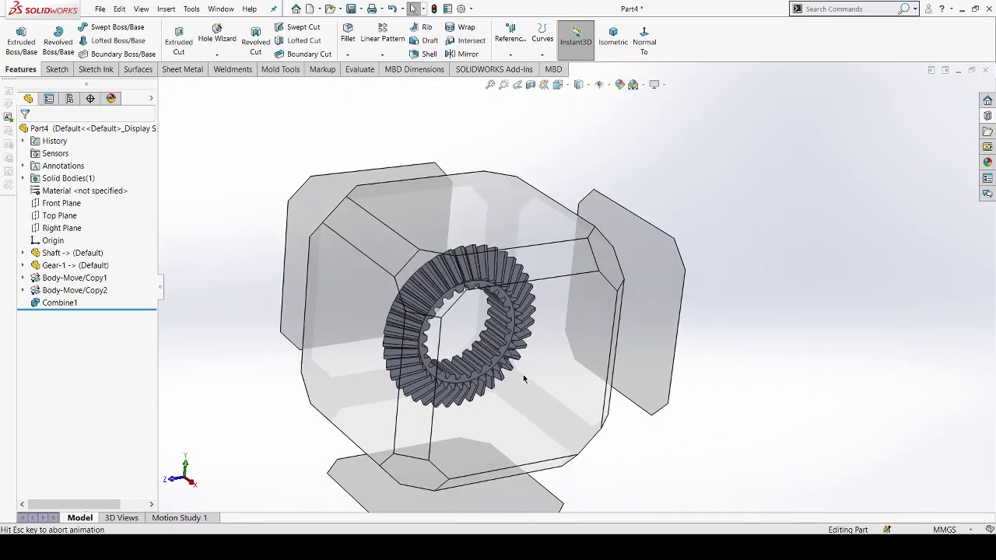
key("ctrl+4")
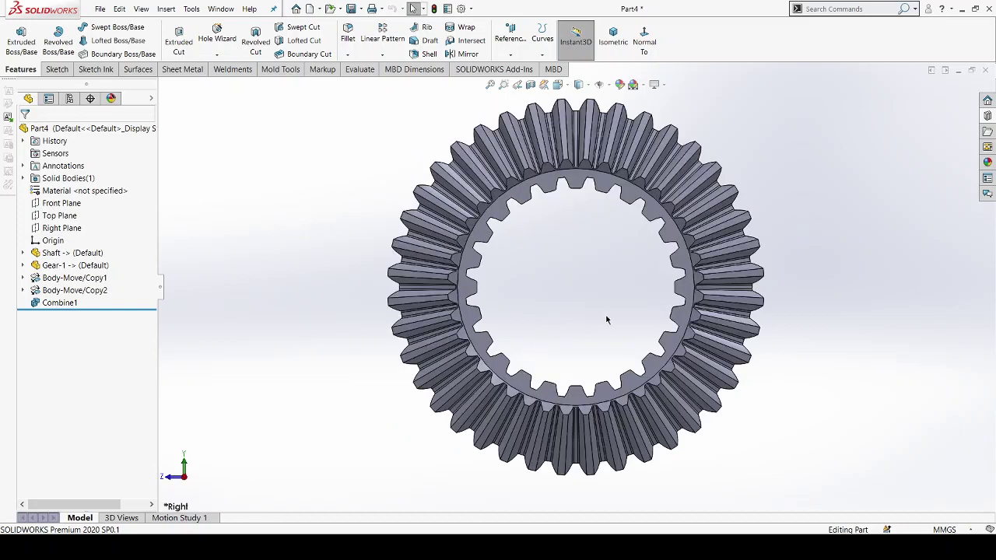
scroll(771, 234, "down", 1)
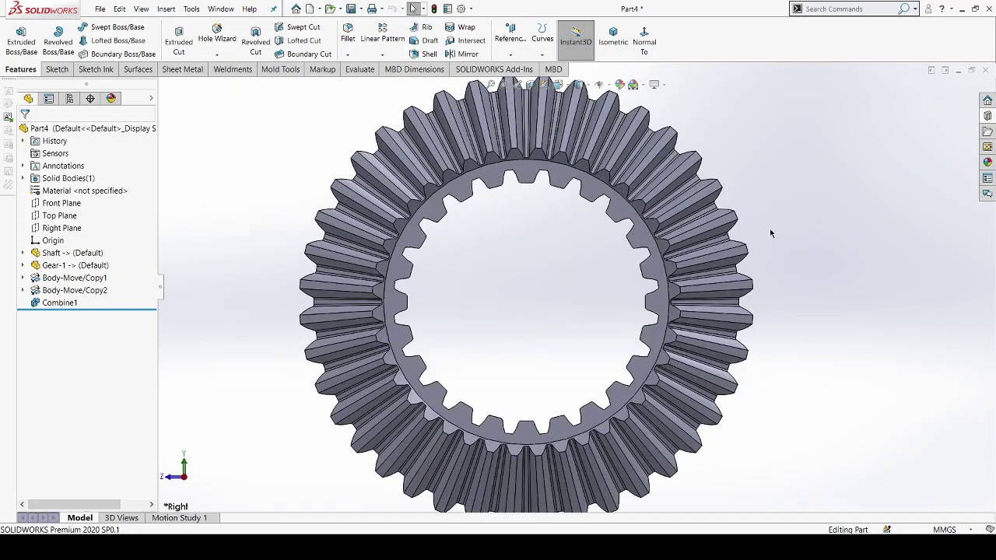
scroll(773, 245, "up", 1)
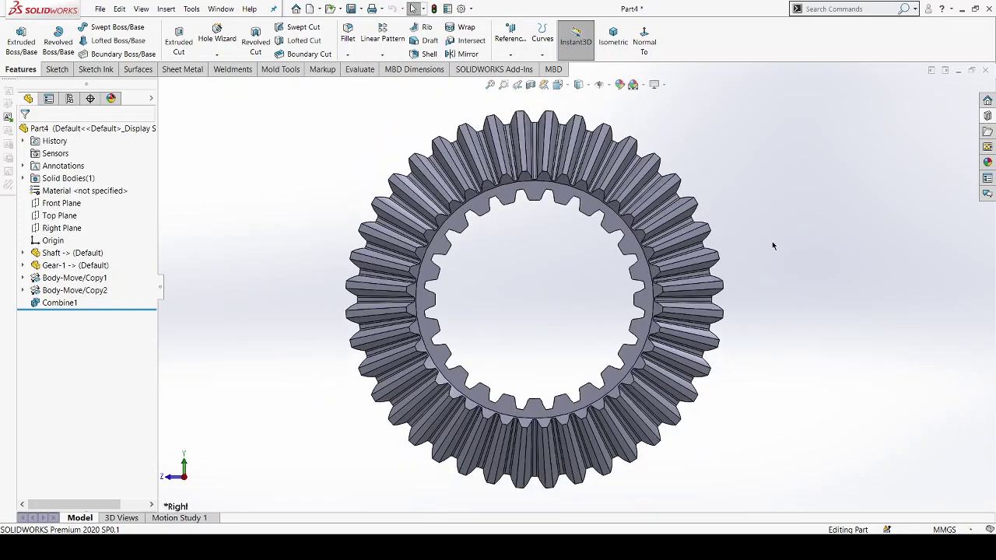
key("ctrl+space")
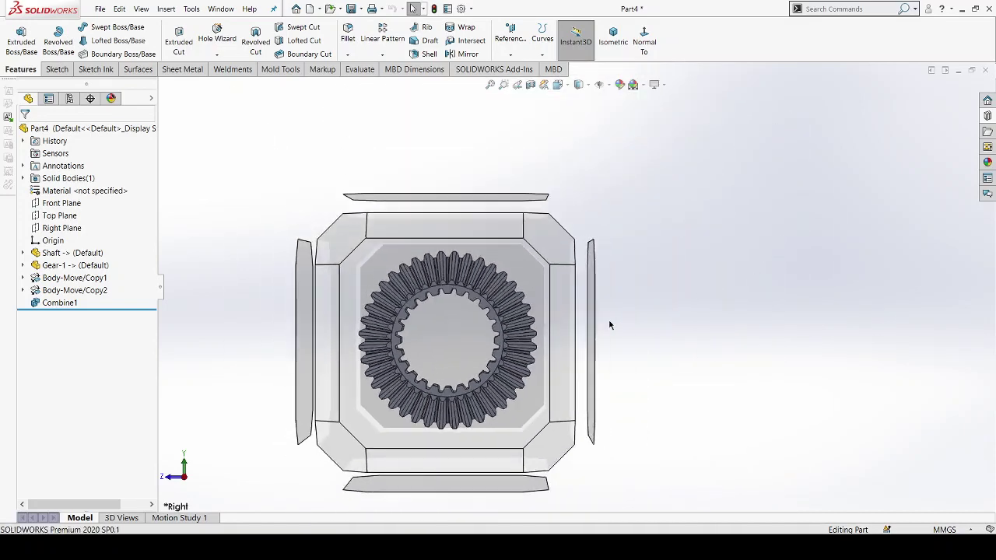
left_click(593, 328)
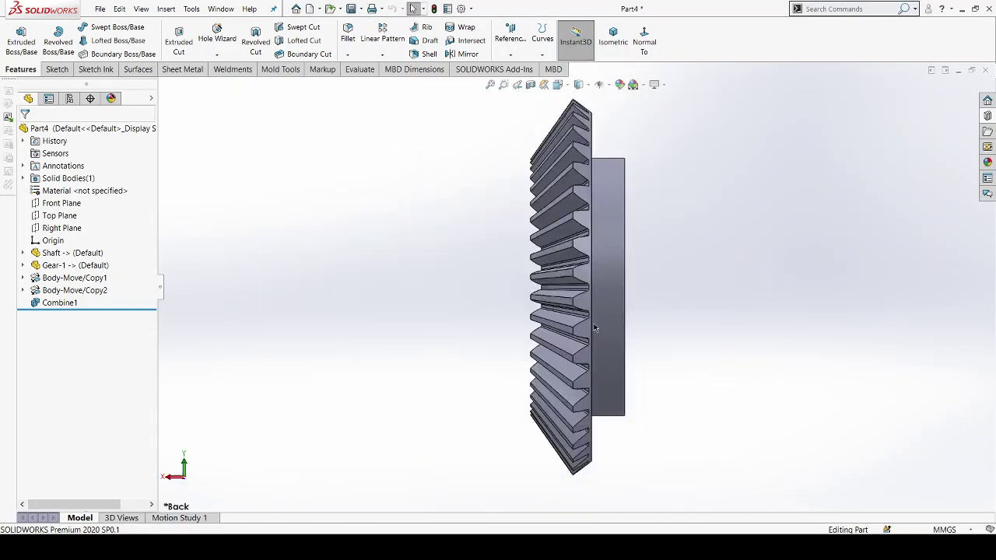
key("ctrl+space")
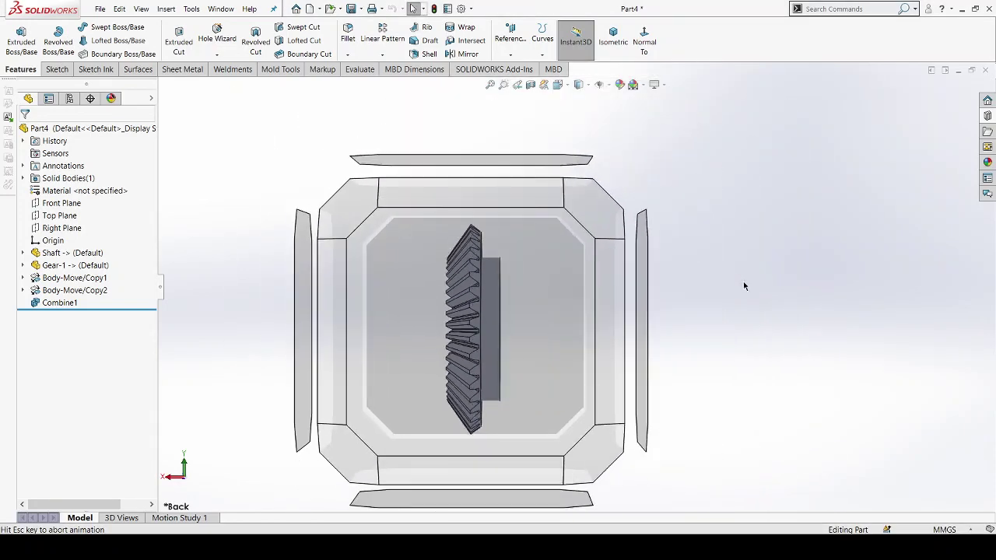
left_click(594, 325)
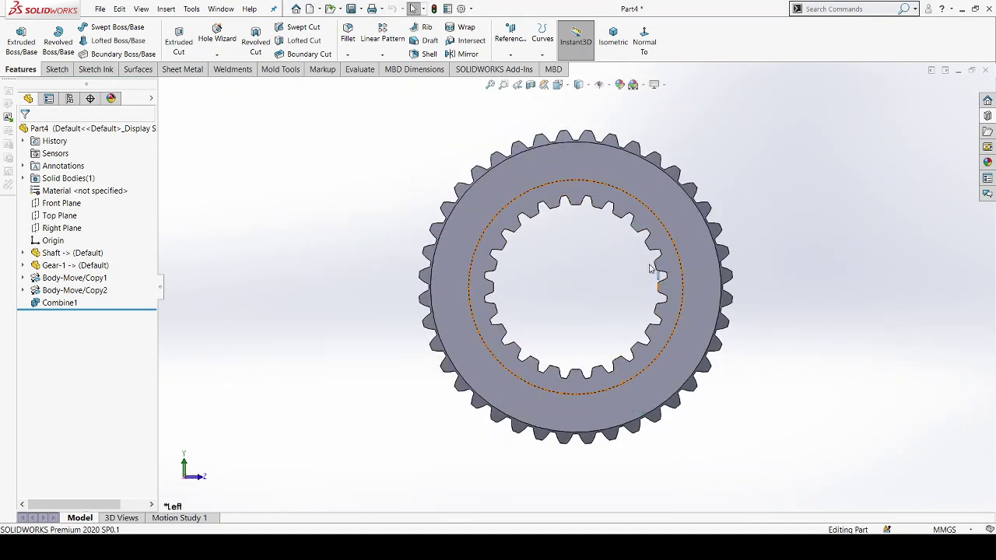
scroll(646, 260, "down", 2)
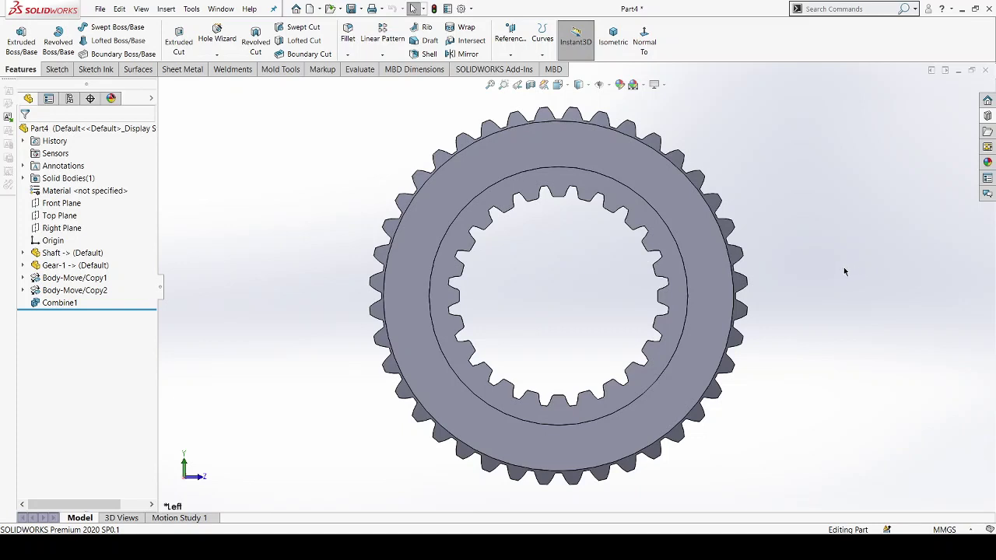
scroll(304, 233, "up", 1)
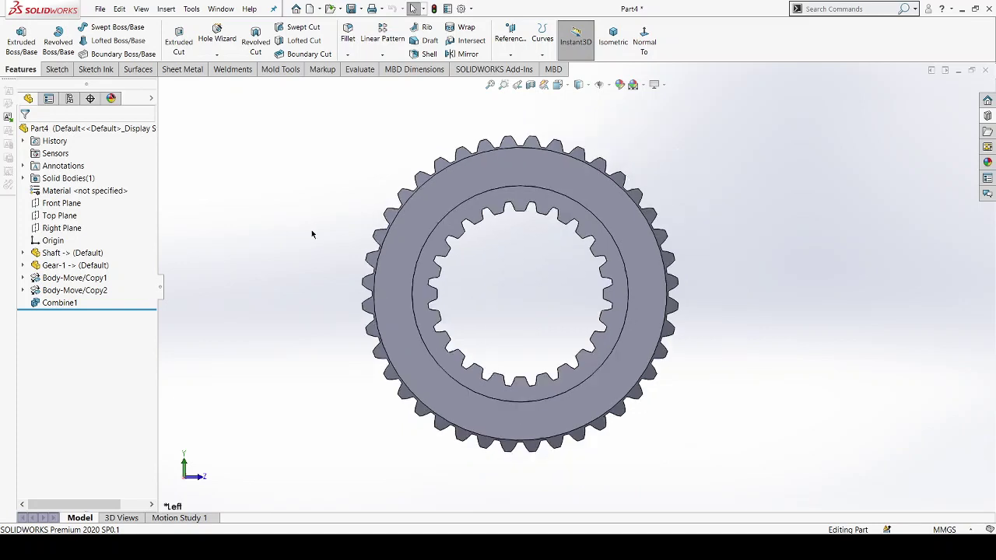
middle_click_drag(311, 225, 351, 278)
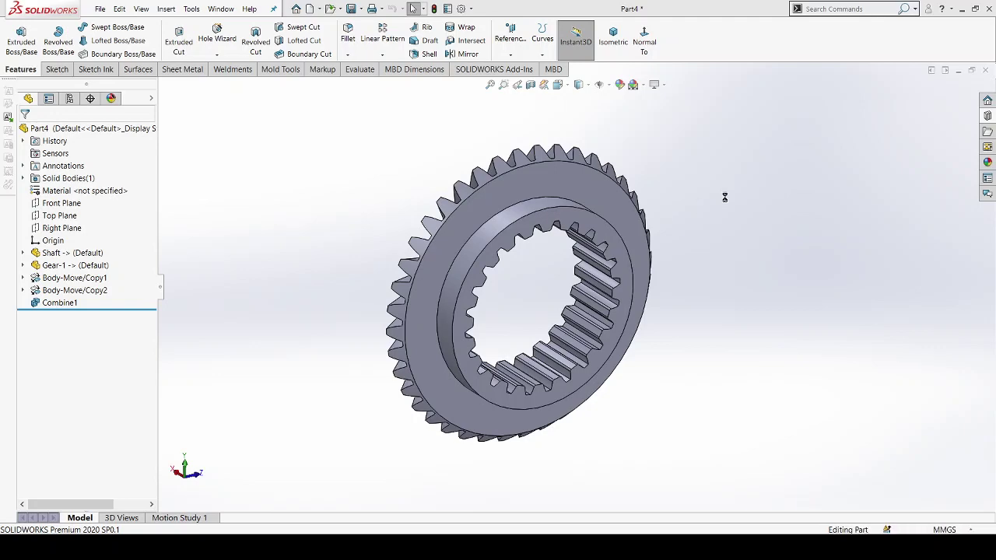
- Close the First Gear part document
scroll(725, 231, "down", 3)
scroll(736, 242, "up", 3)
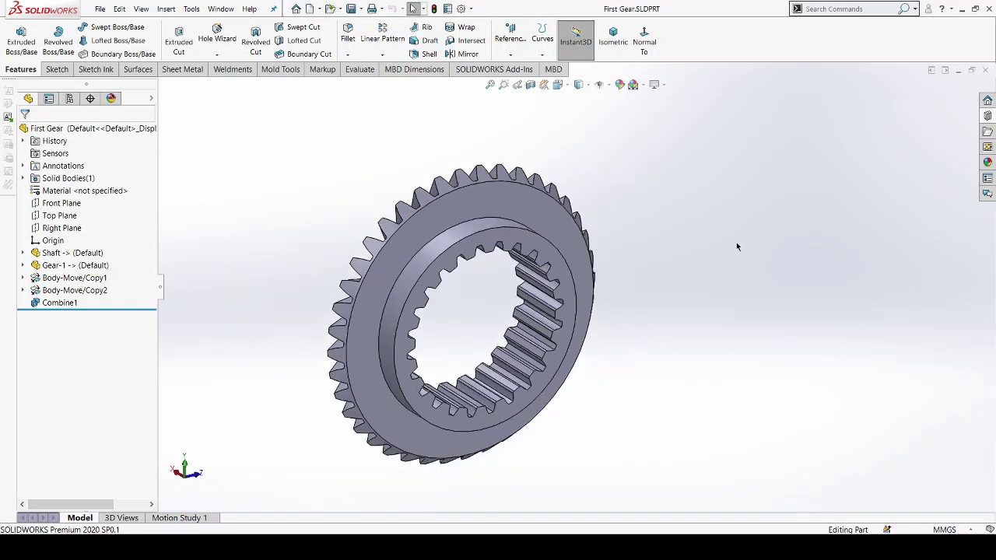
middle_click_drag(340, 384, 393, 368, "ctrl")
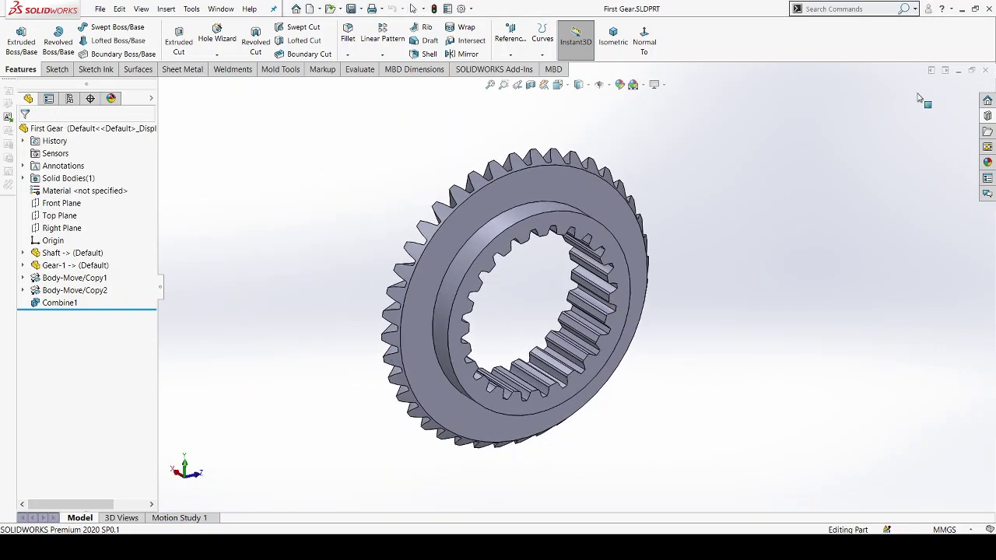
left_click(986, 71)
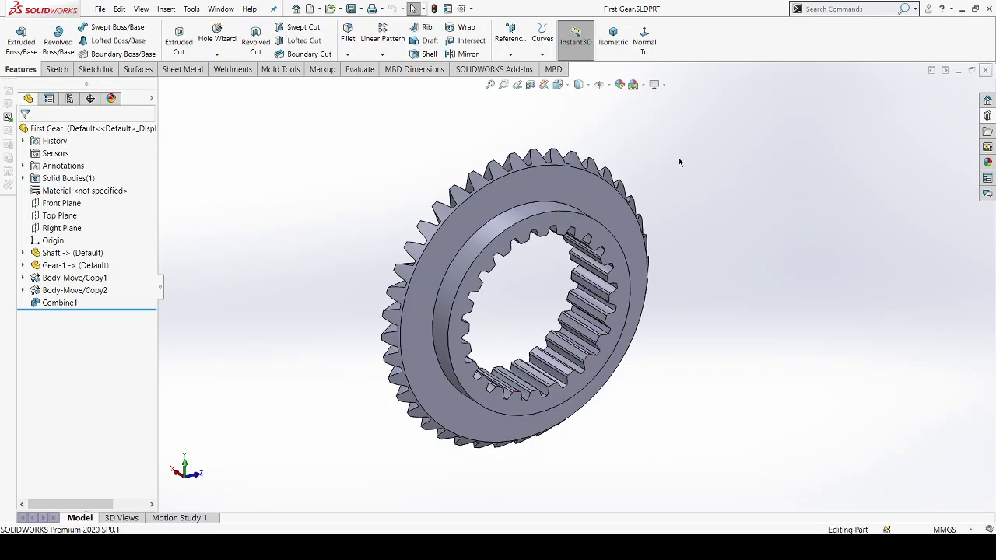